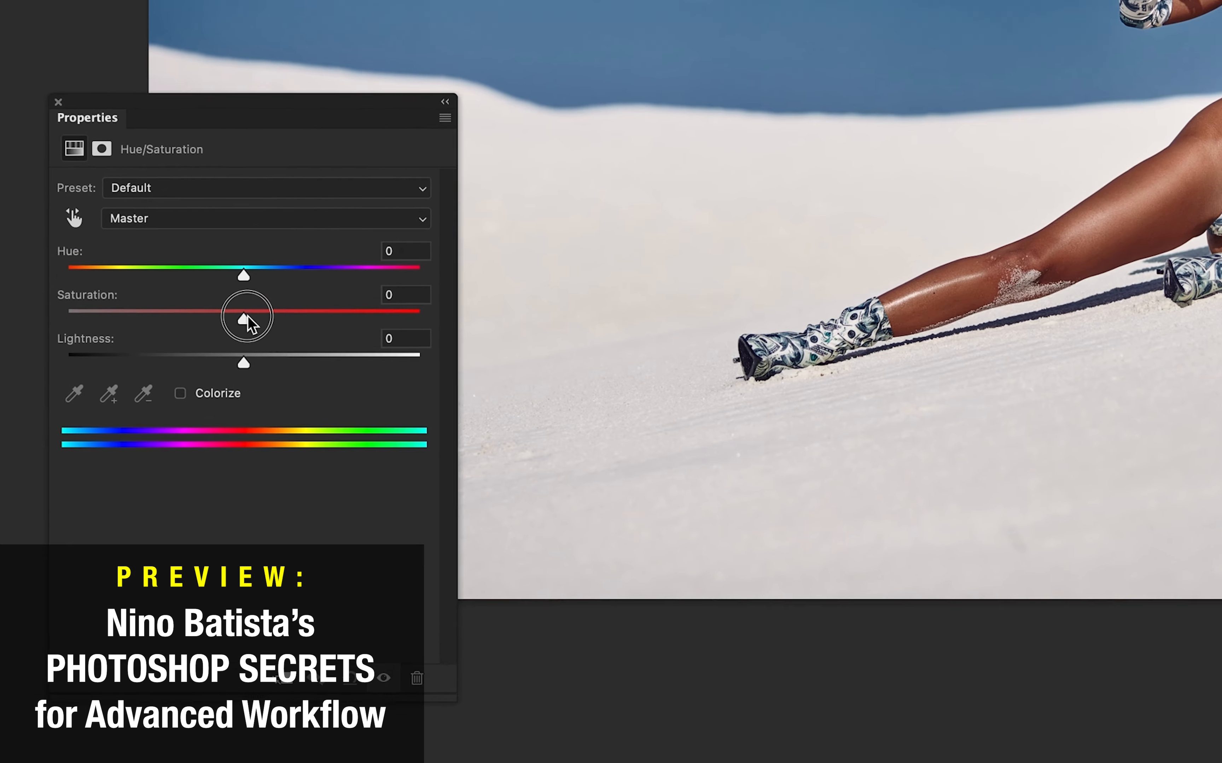
Strongly increase the Master saturation in the Hue/Saturation adjustment.
drag(244, 316, 492, 324)
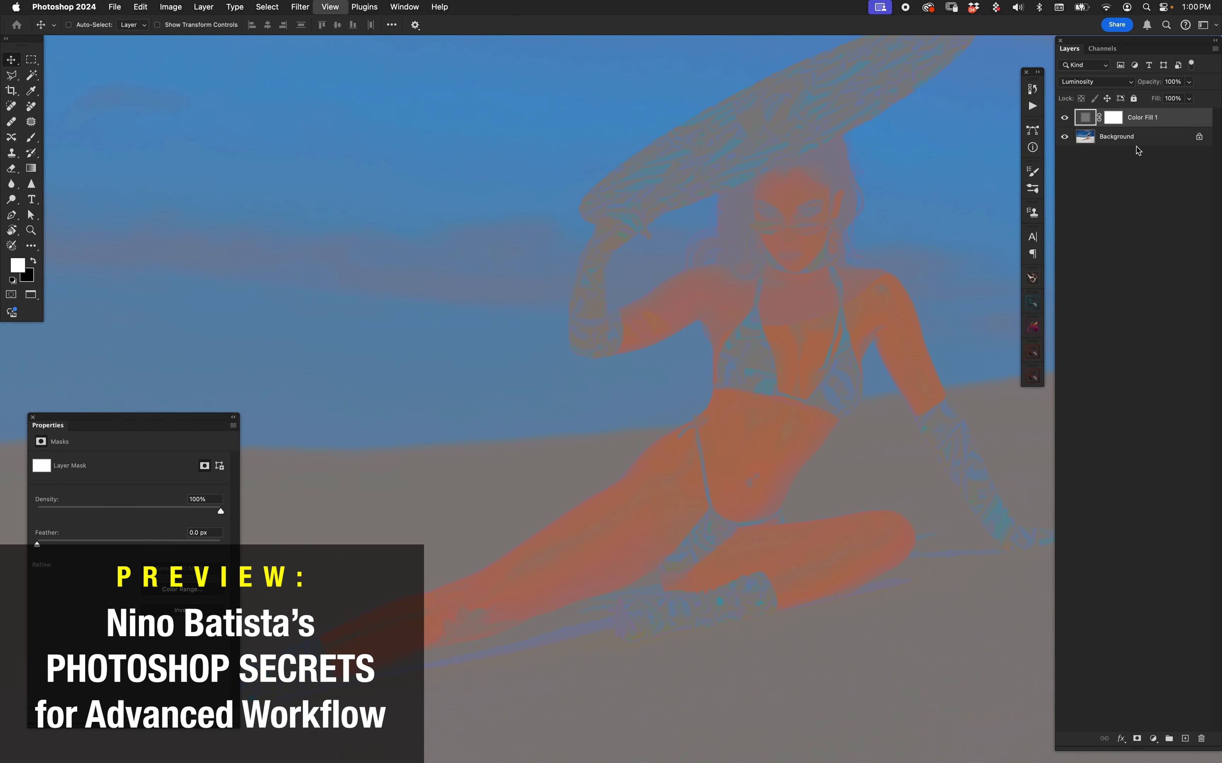
Toggle the Color Fill 1 layer off and on to compare the Luminosity blend with the original photo.
click(1065, 120)
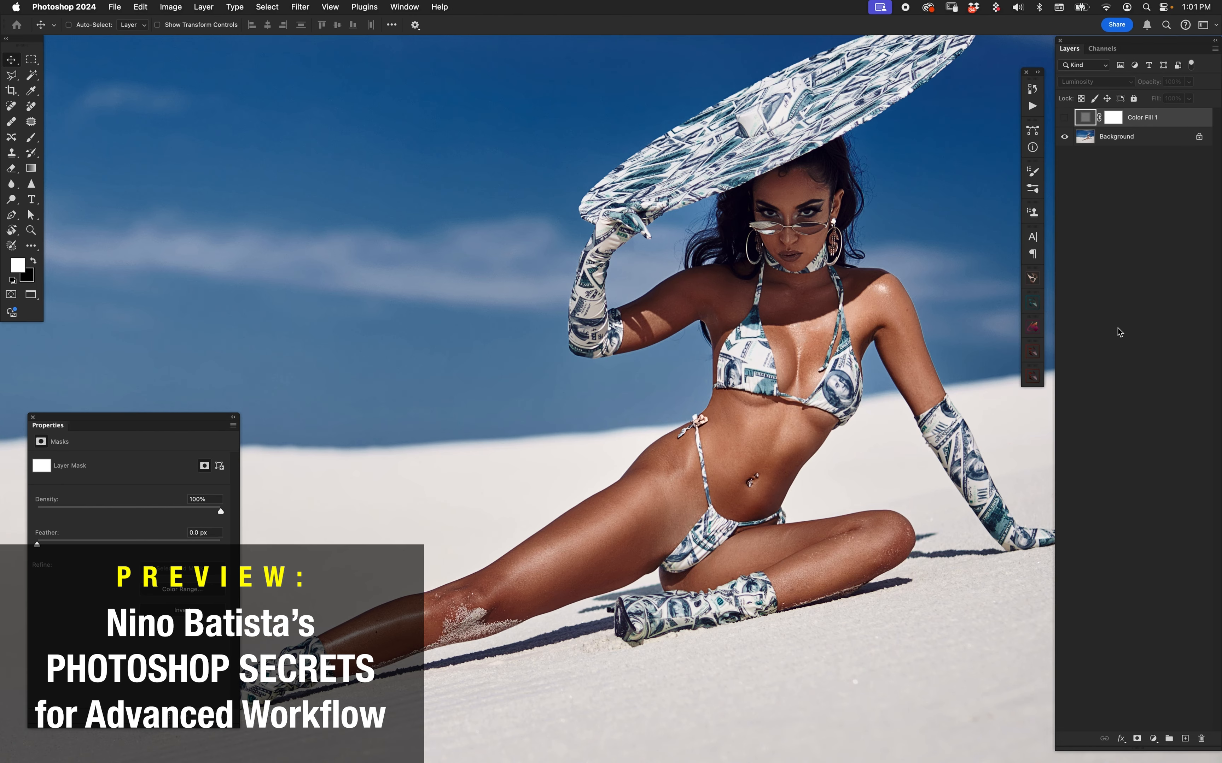
click(1064, 118)
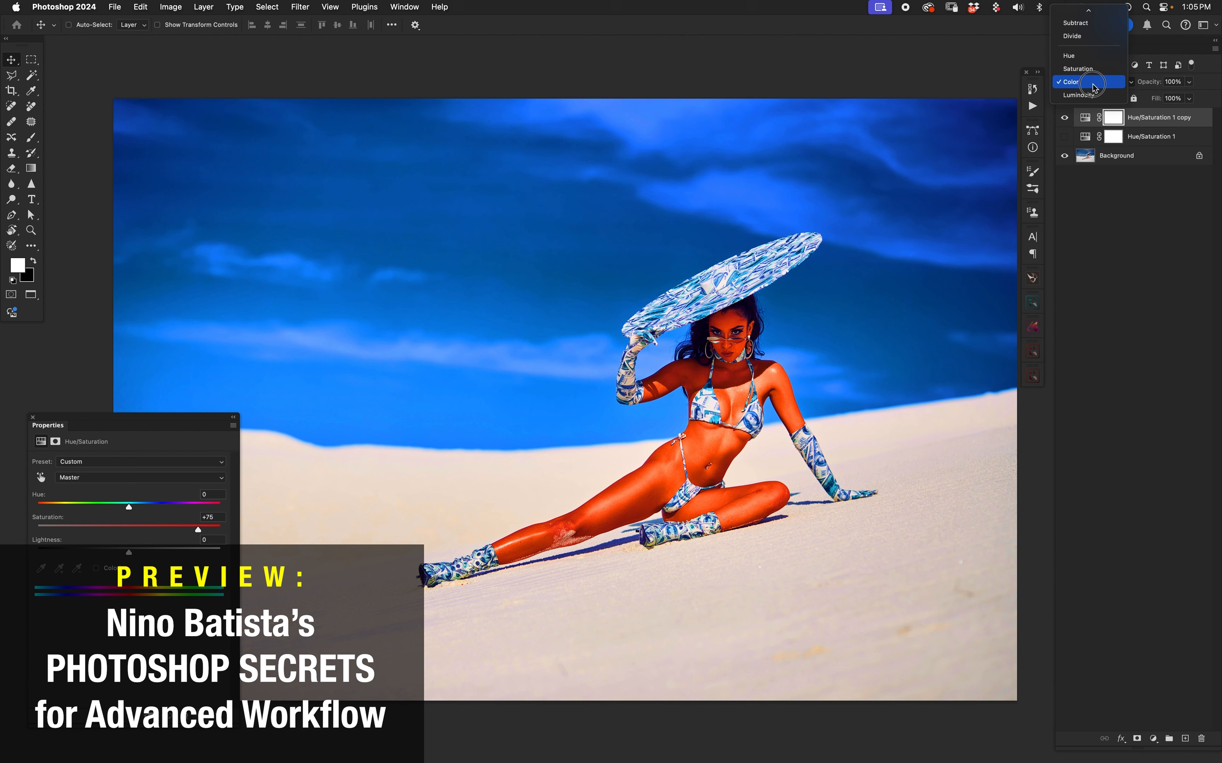
Set the blend mode of the Hue/Saturation 1 copy layer to Color.
click(1092, 84)
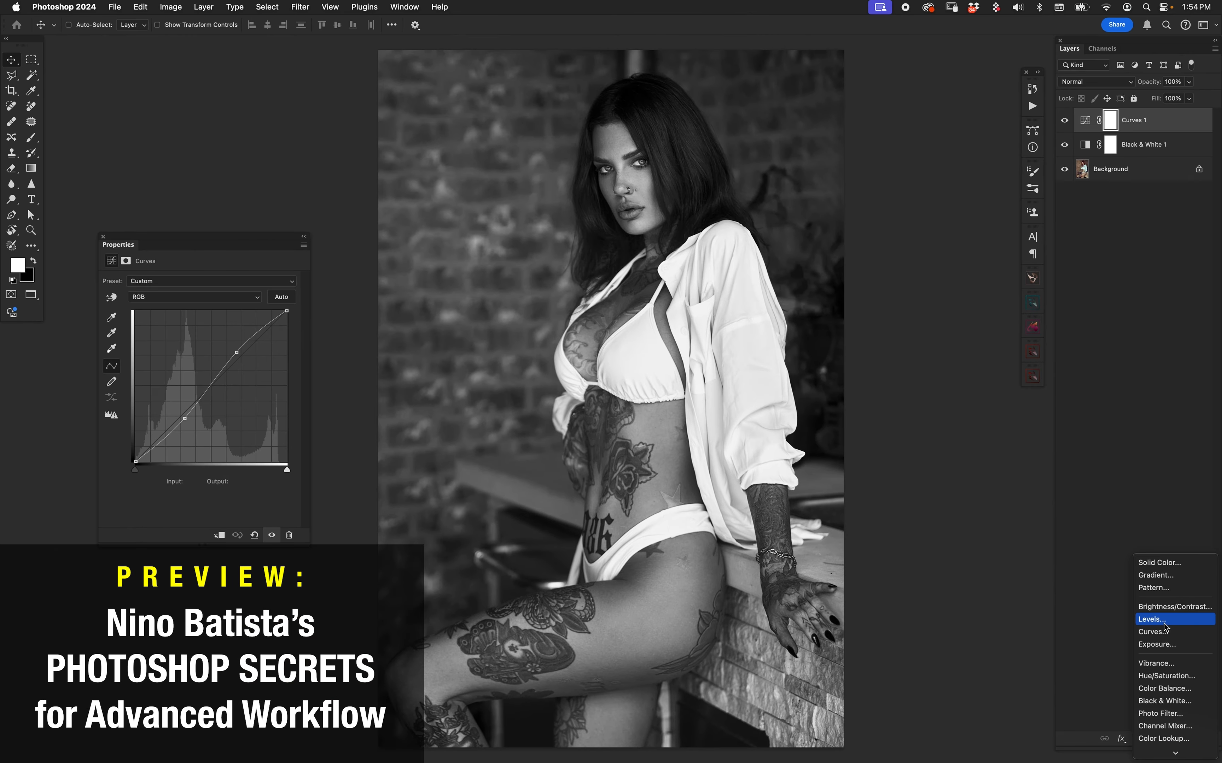
Add a Levels adjustment above the Curves layer with output levels of 10 and 245.
click(1164, 624)
click(174, 415)
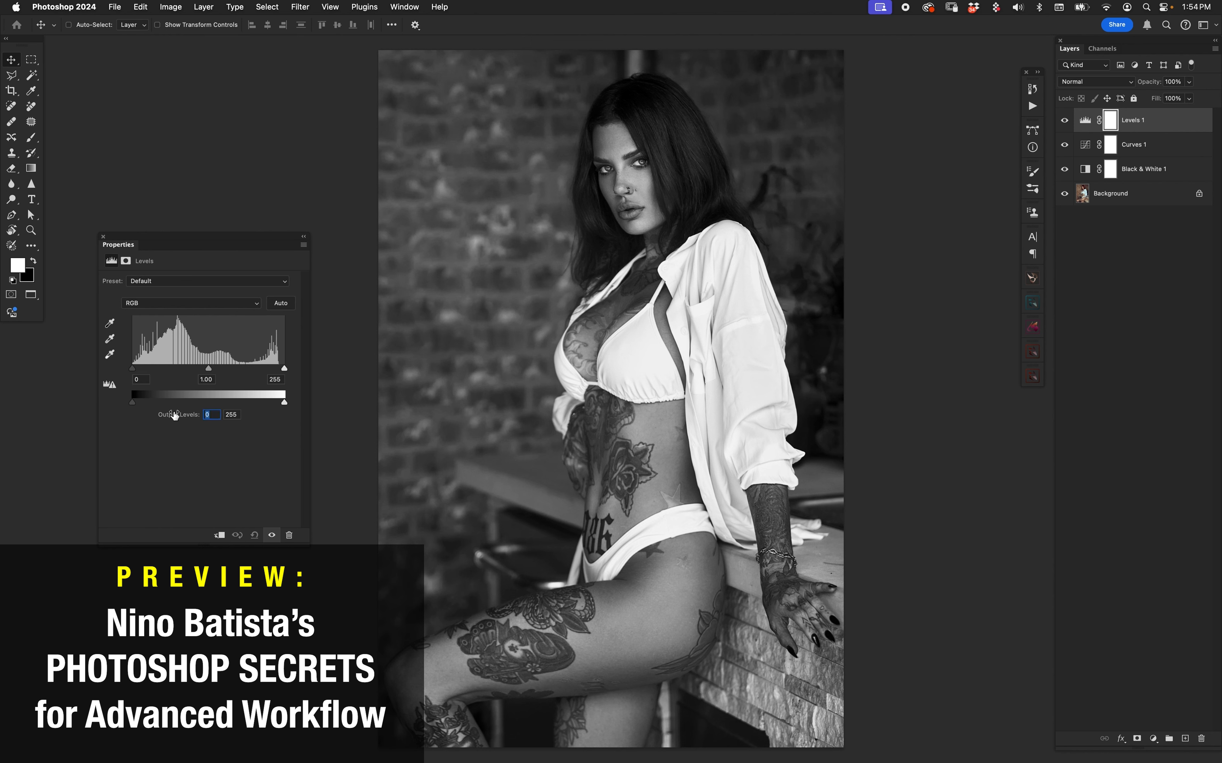
text(10)
key(Tab)
text(245)
key(Return)
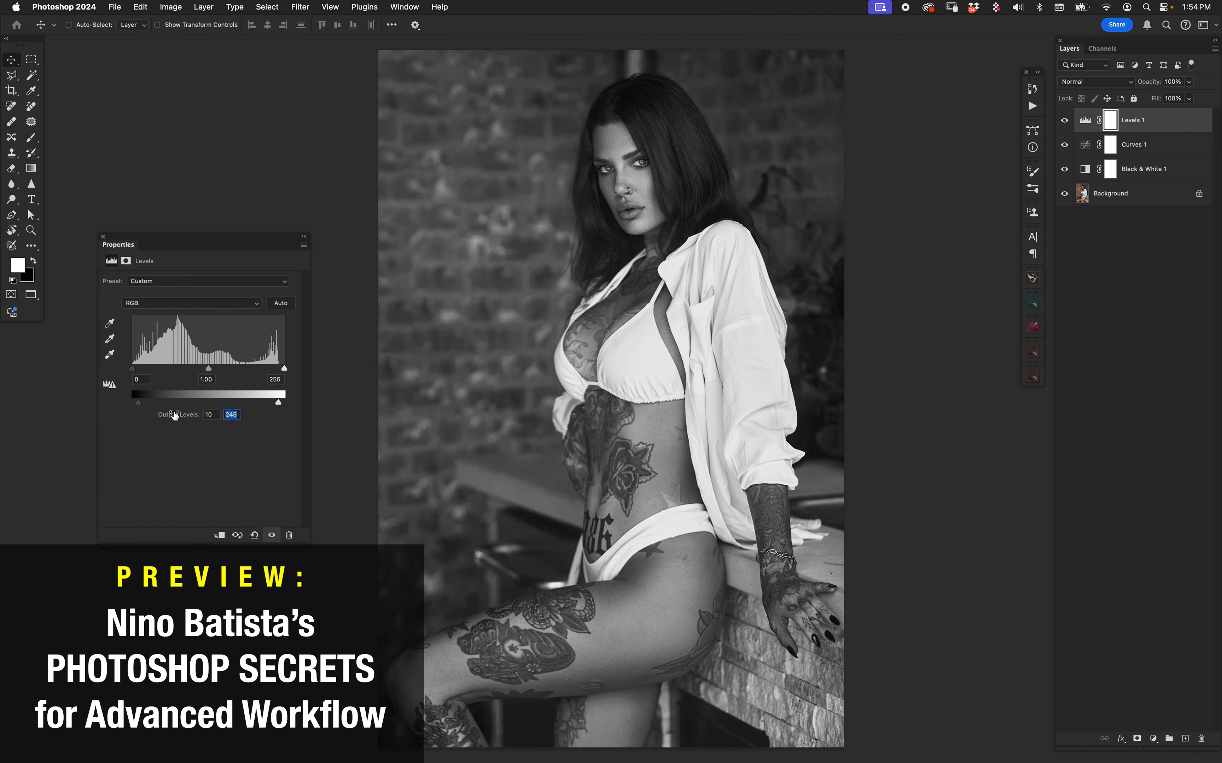
Fine-tune the contrast of the Curves 1 adjustment by shifting its shadow and highlight points slightly, and return to the Levels 1 adjustment.
click(1081, 148)
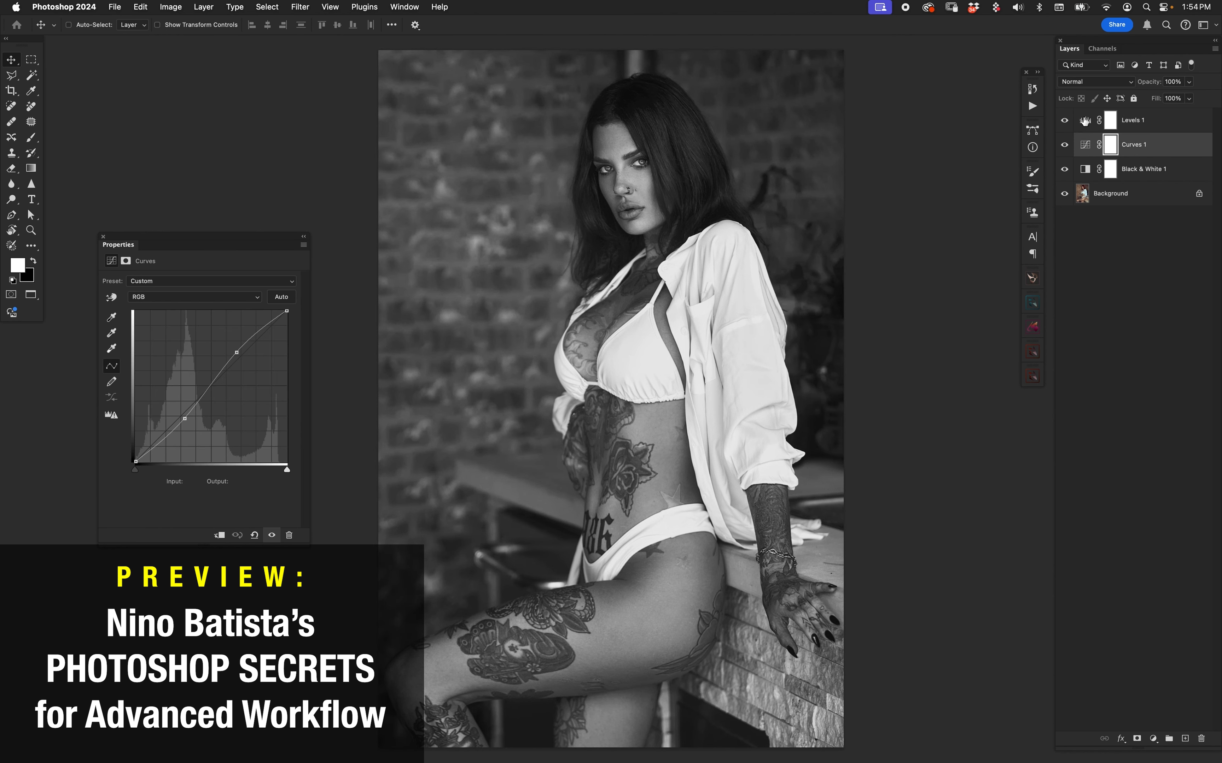
click(185, 420)
drag(186, 419, 186, 421)
drag(239, 353, 234, 351)
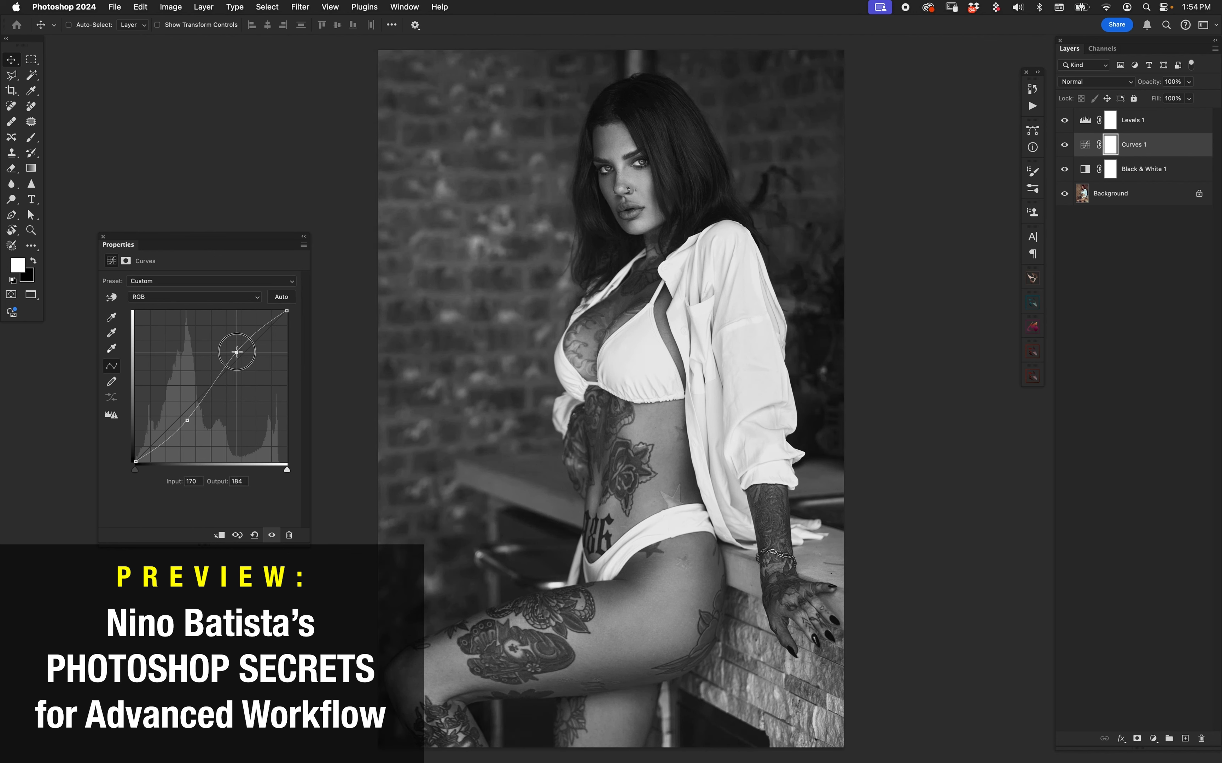
click(1083, 120)
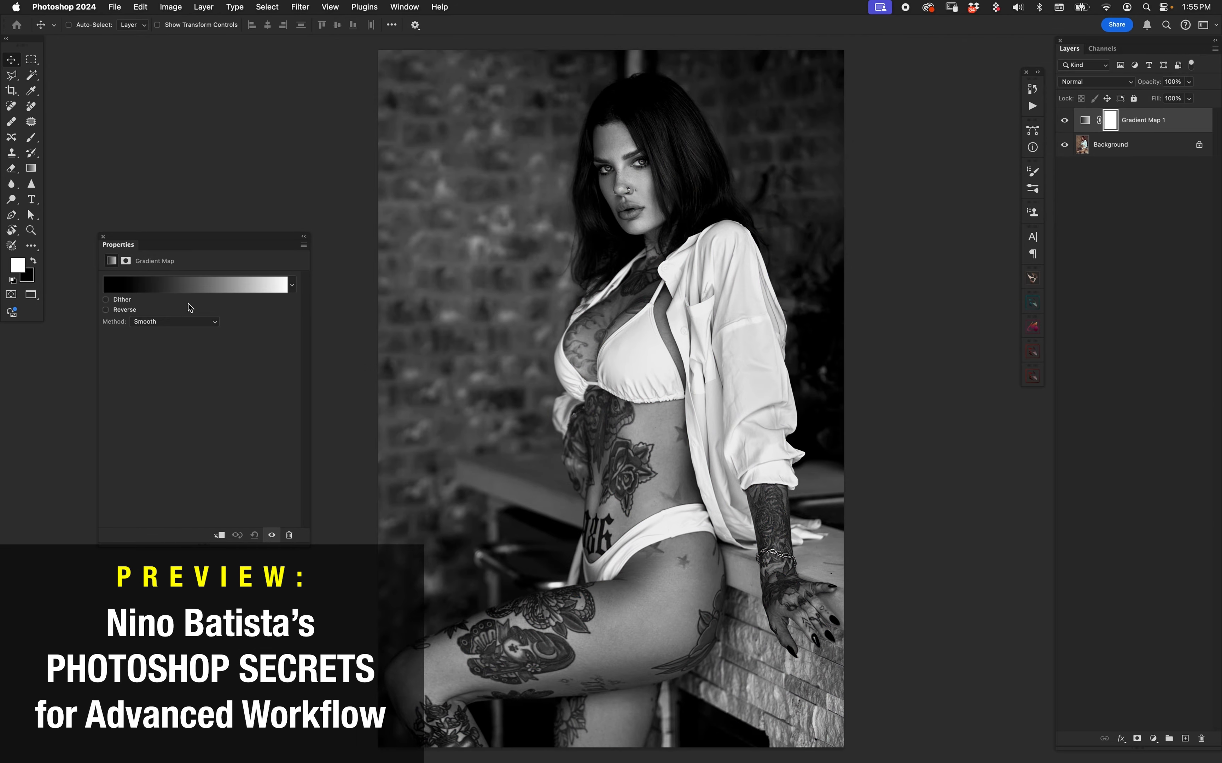
Toggle the Gradient Map 1 layer off and on to compare the black-and-white conversion with the colour photo.
click(1064, 120)
click(1064, 120)
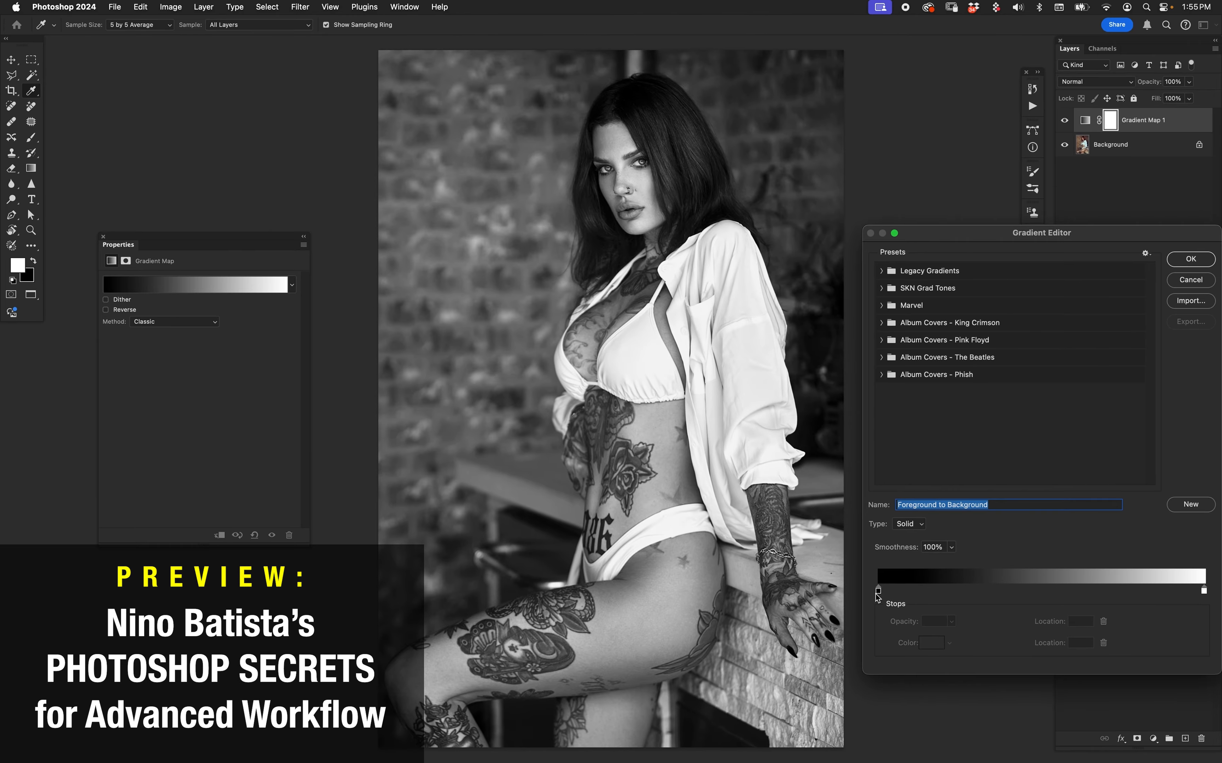
Move the black stop of the gradient map's gradient slightly inward.
drag(877, 592, 902, 592)
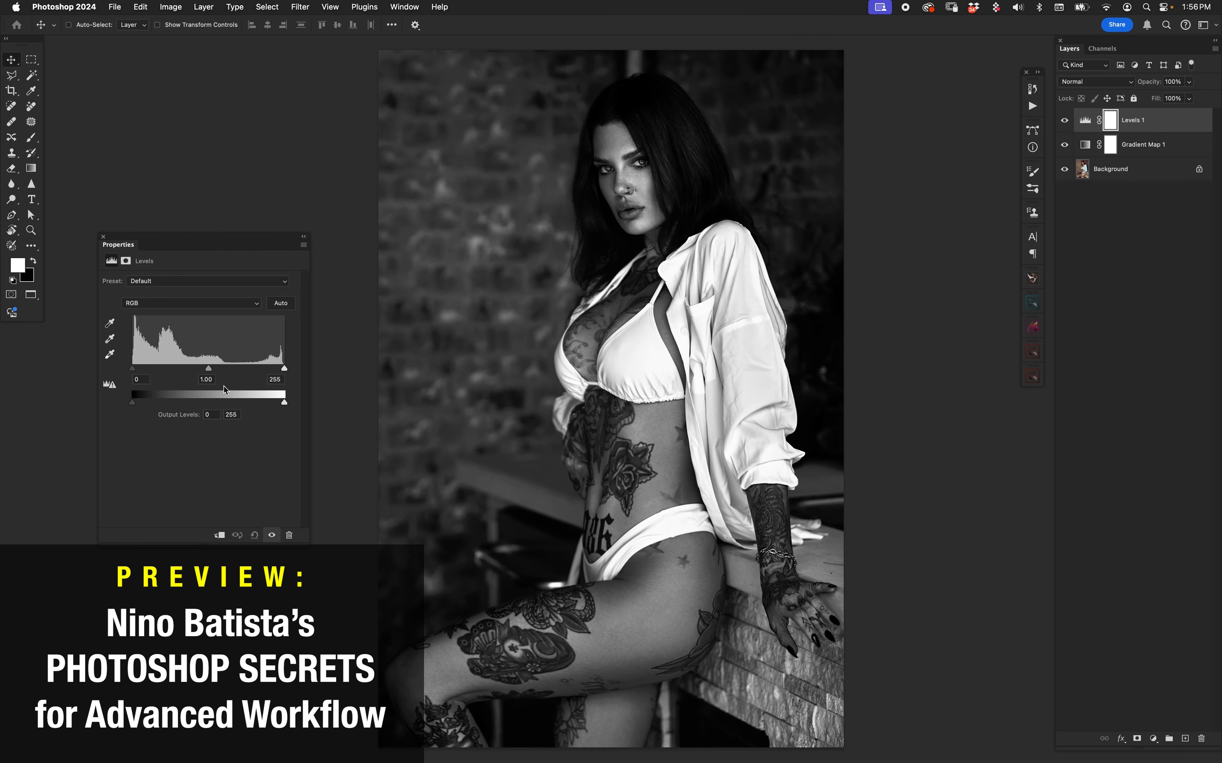
Set the Levels 1 midtones to 1.13 and raise its output black level by 10.
drag(209, 368, 202, 368)
click(187, 418)
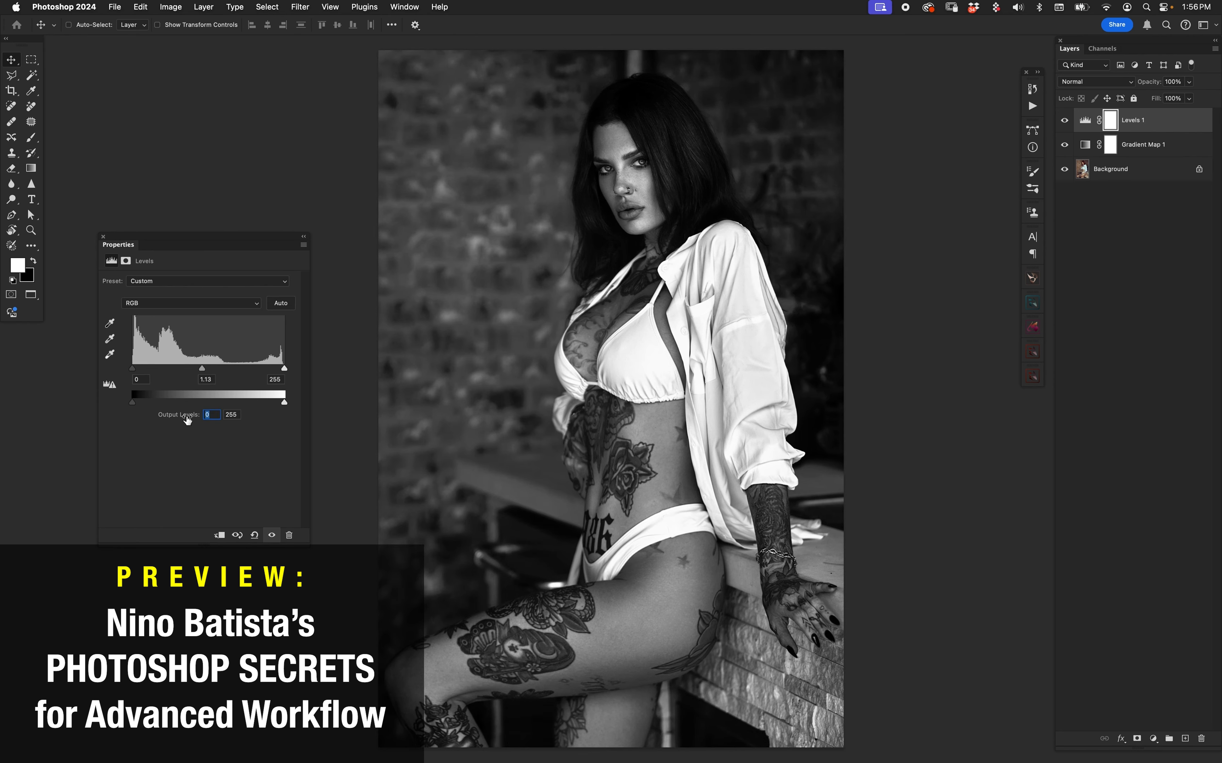
key(shift+Up)
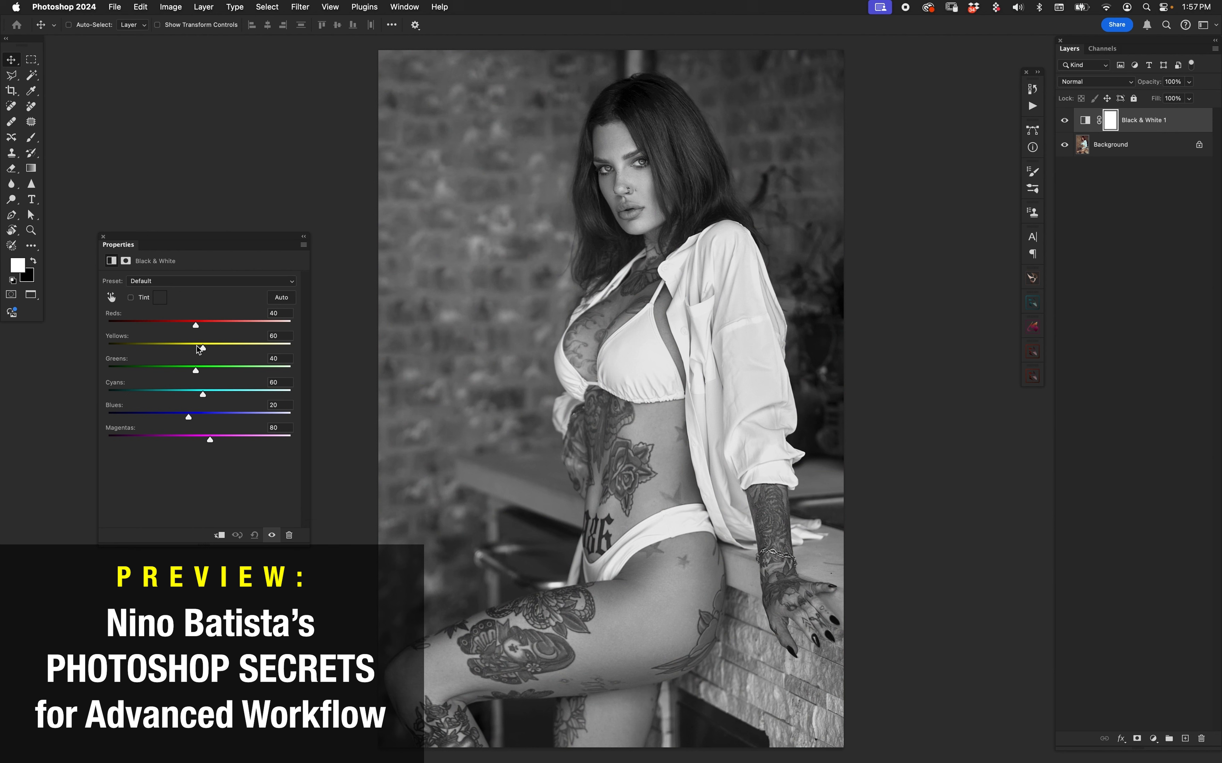
Set Yellows to 42 in the Black & White adjustment and swap the foreground and background colours.
drag(198, 349, 197, 349)
key(x)
click(1153, 738)
click(1161, 742)
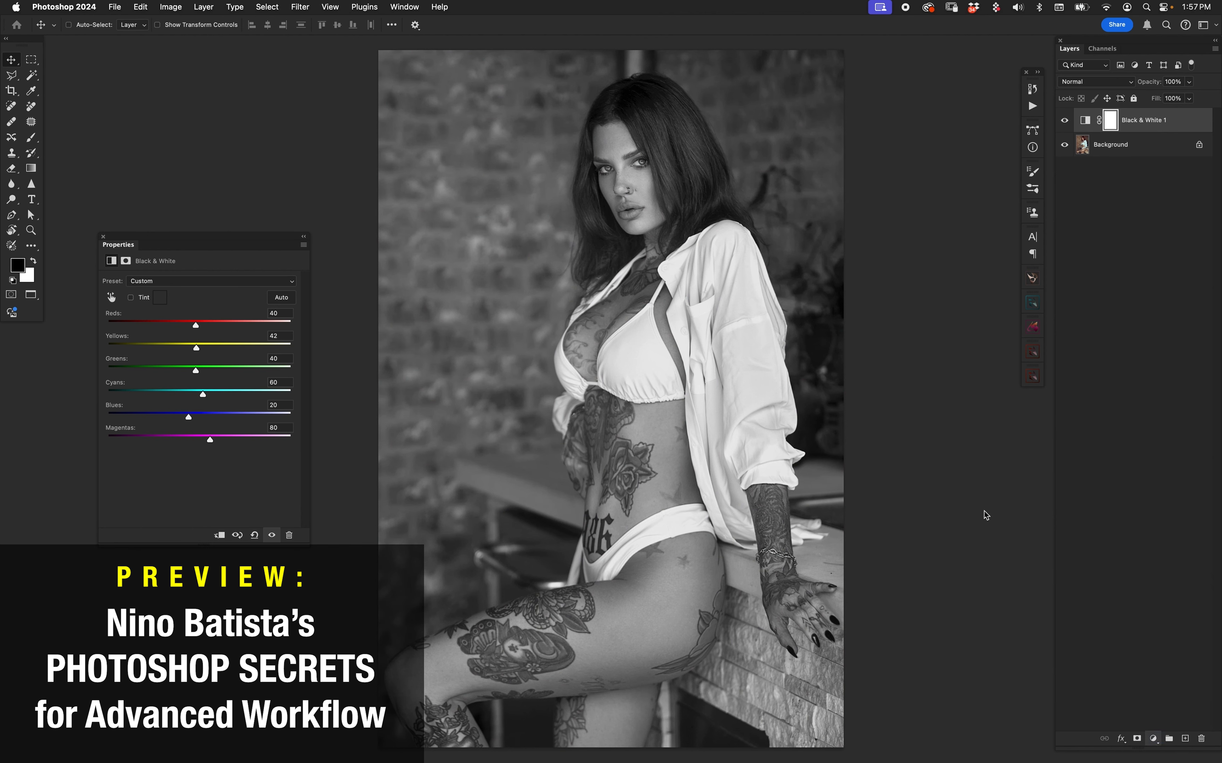
click(197, 322)
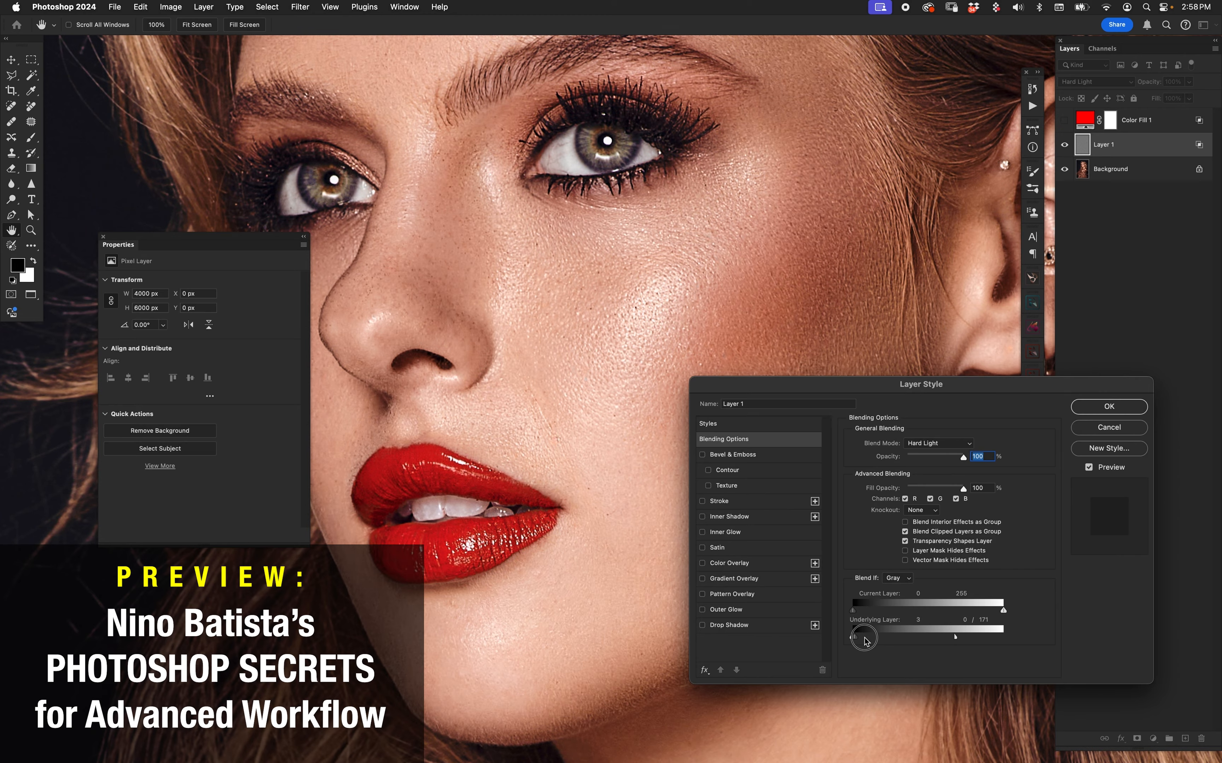
Adjust Layer 1's Blend If shadow range for the underlying layer, and toggle the layer's visibility to compare.
drag(857, 640, 865, 641)
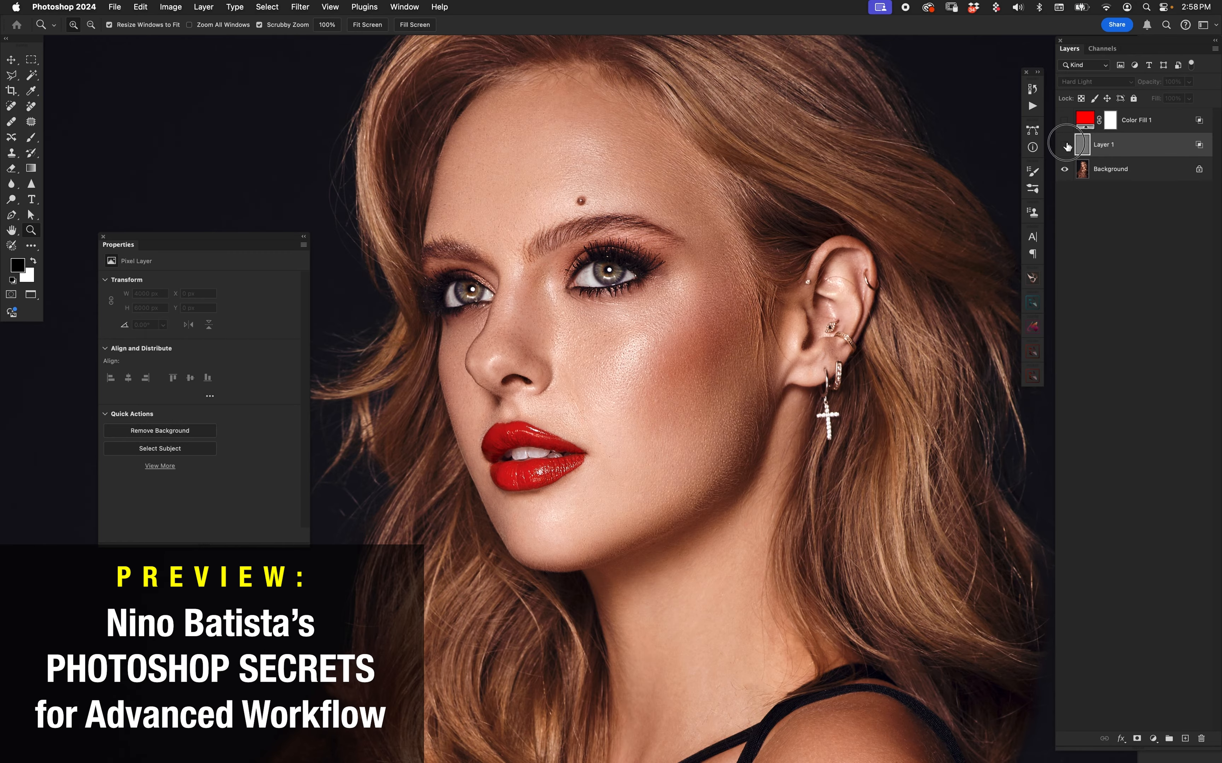
click(1064, 145)
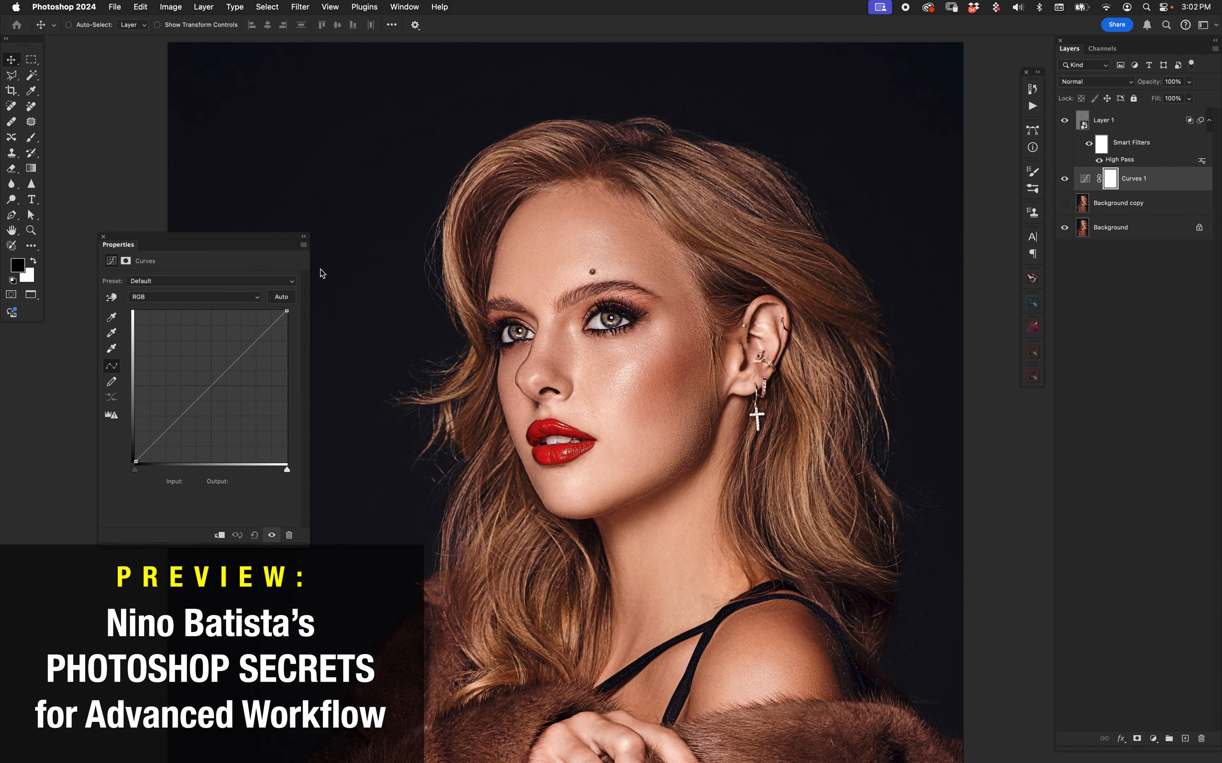
Shape an S-curve in the Curves 1 adjustment with a shadow point at input 78, output 68 and a highlight point around 175 to 191.
click(211, 384)
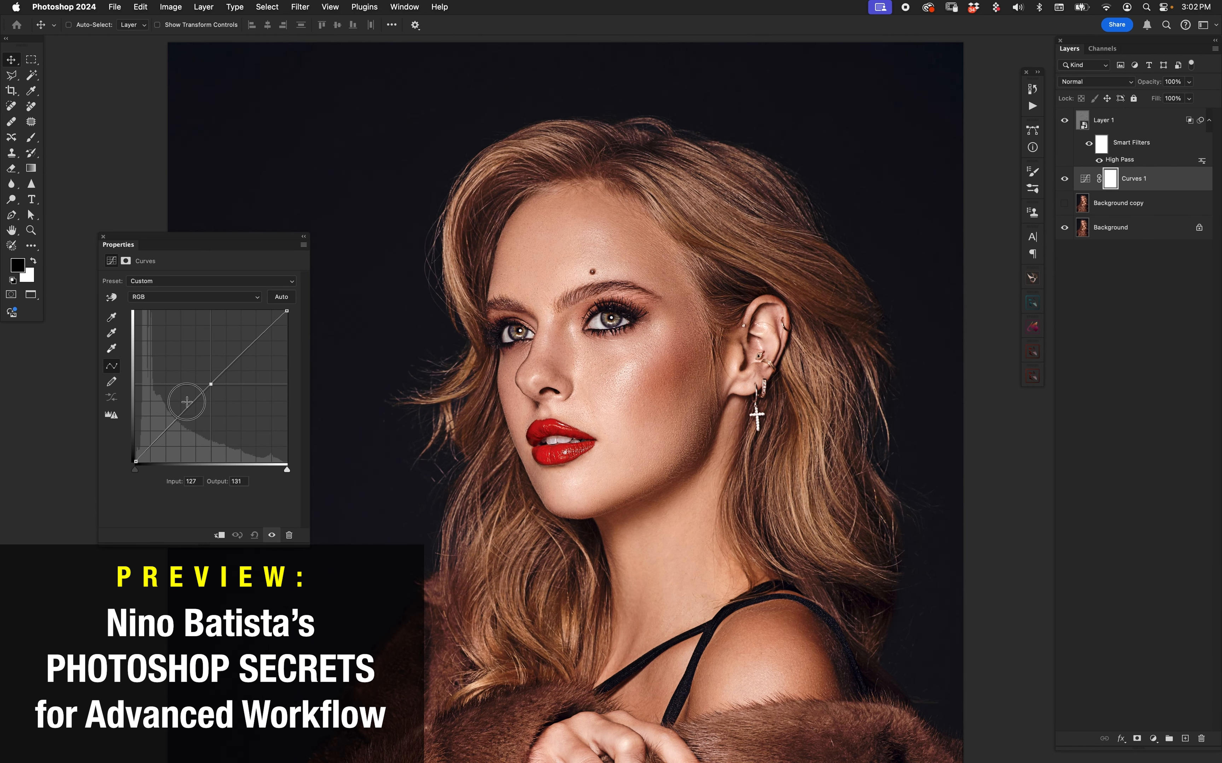
click(181, 422)
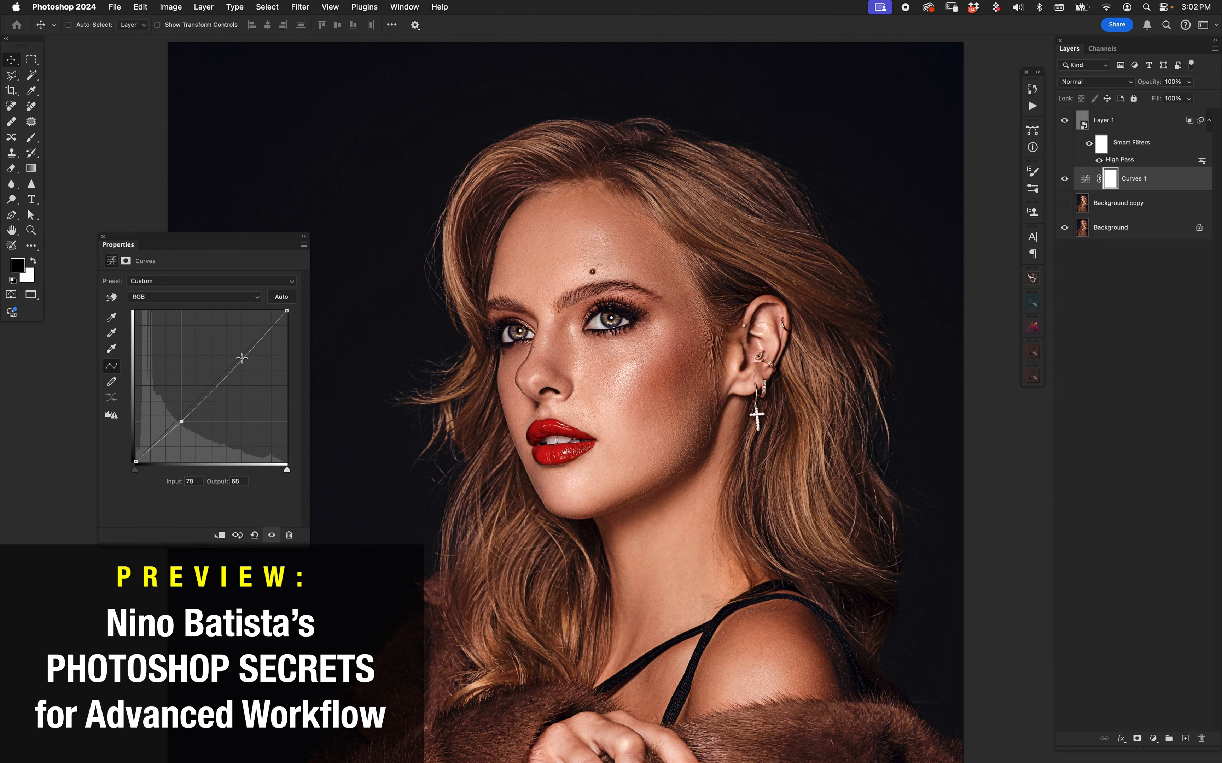
drag(242, 358, 239, 349)
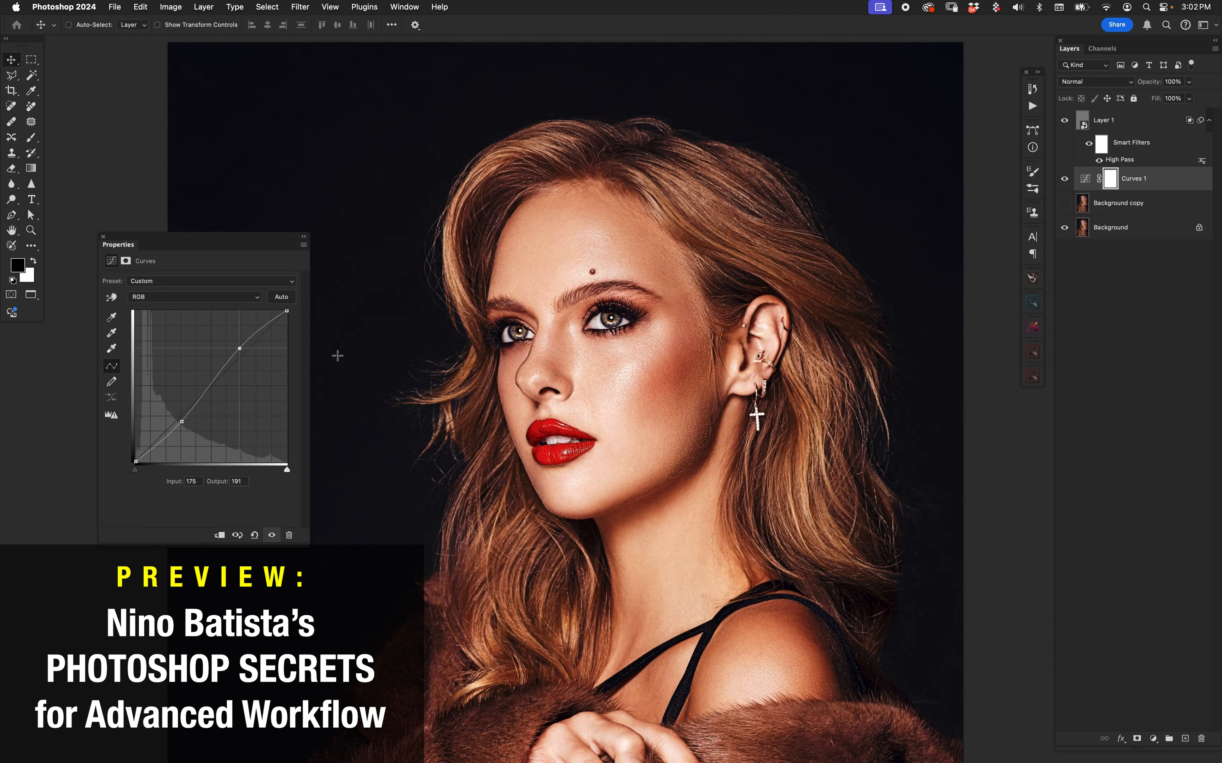
Set the Curves 1 layer's blend mode to Luminosity and lower its highlight point slightly.
click(1085, 82)
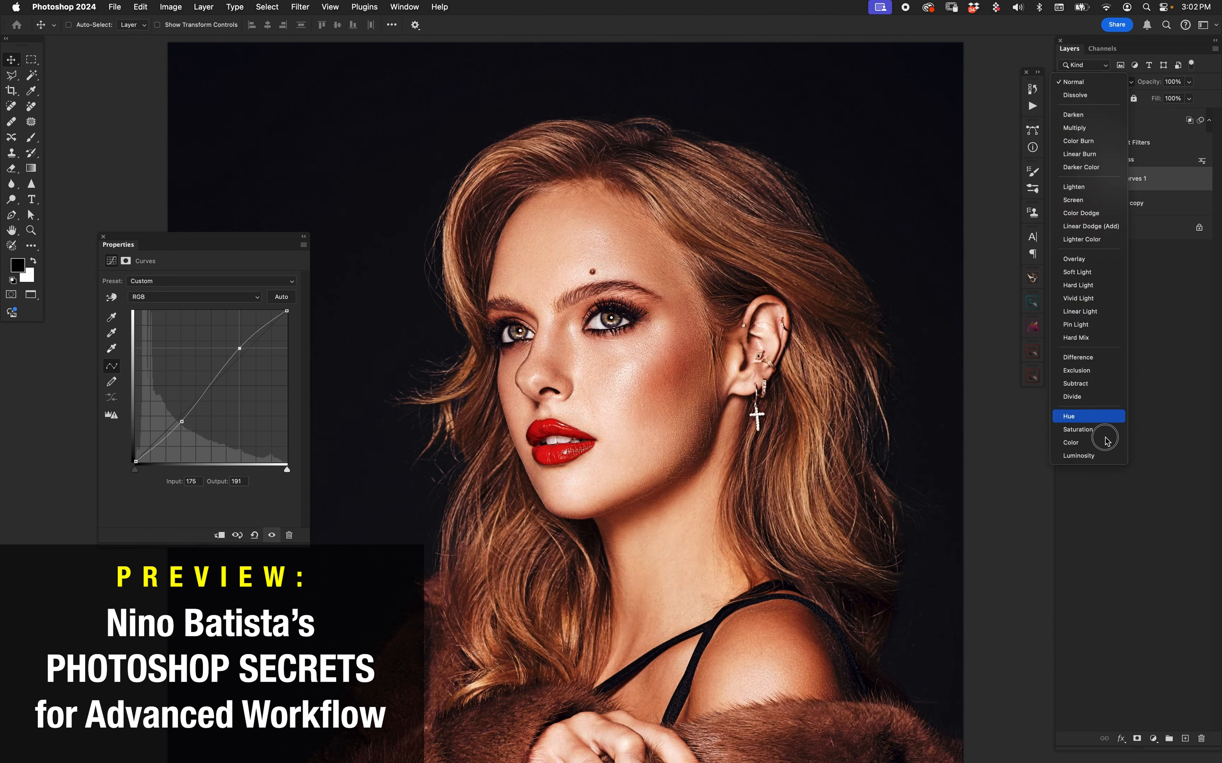
click(1099, 456)
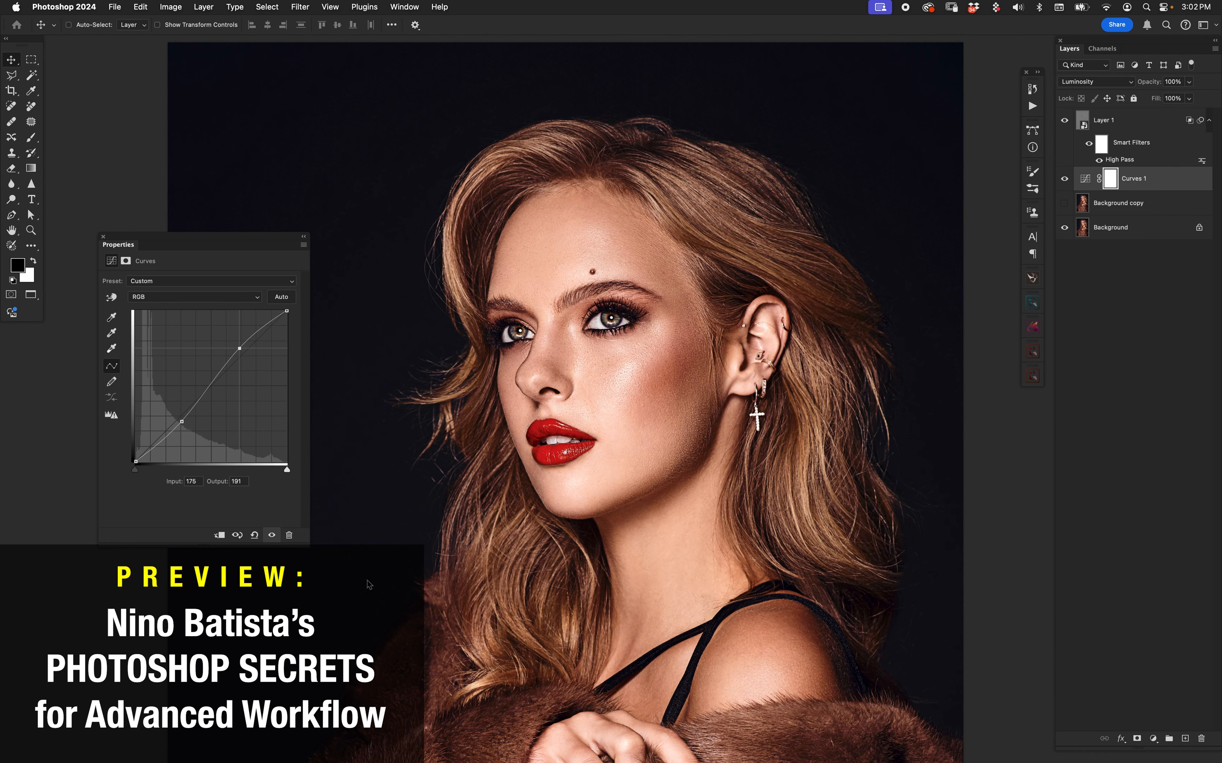
click(241, 348)
drag(241, 348, 242, 351)
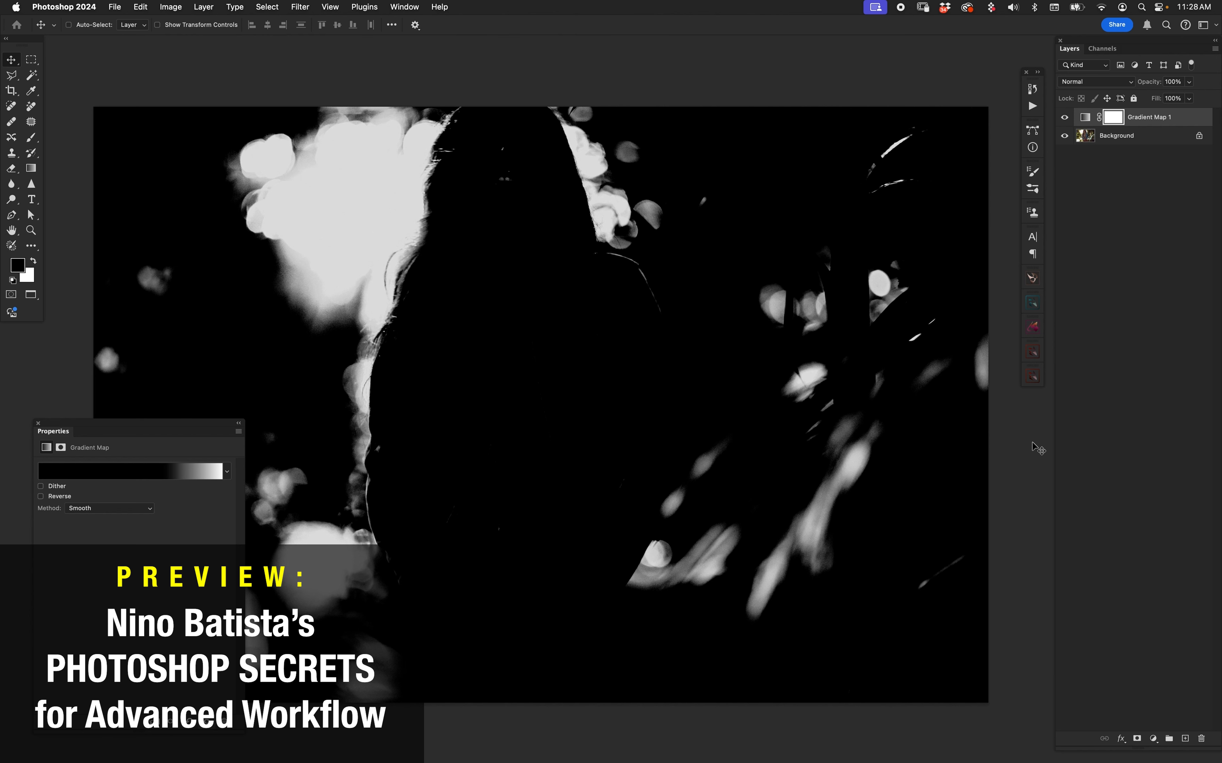
Delete the Gradient Map 1 adjustment layer.
key(BackSpace)
key(BackSpace)
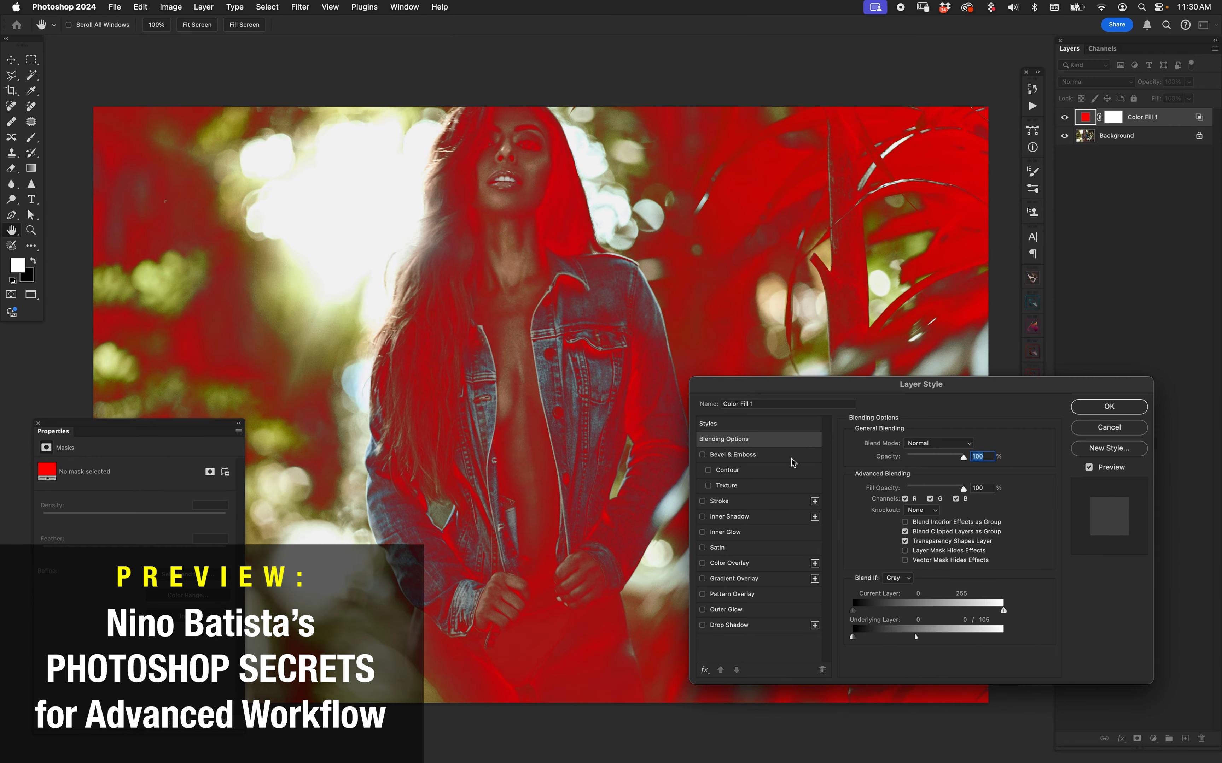
Accept the red Color Fill layer's blending options and brighten the midtones with the Curves 1 adjustment.
click(1085, 407)
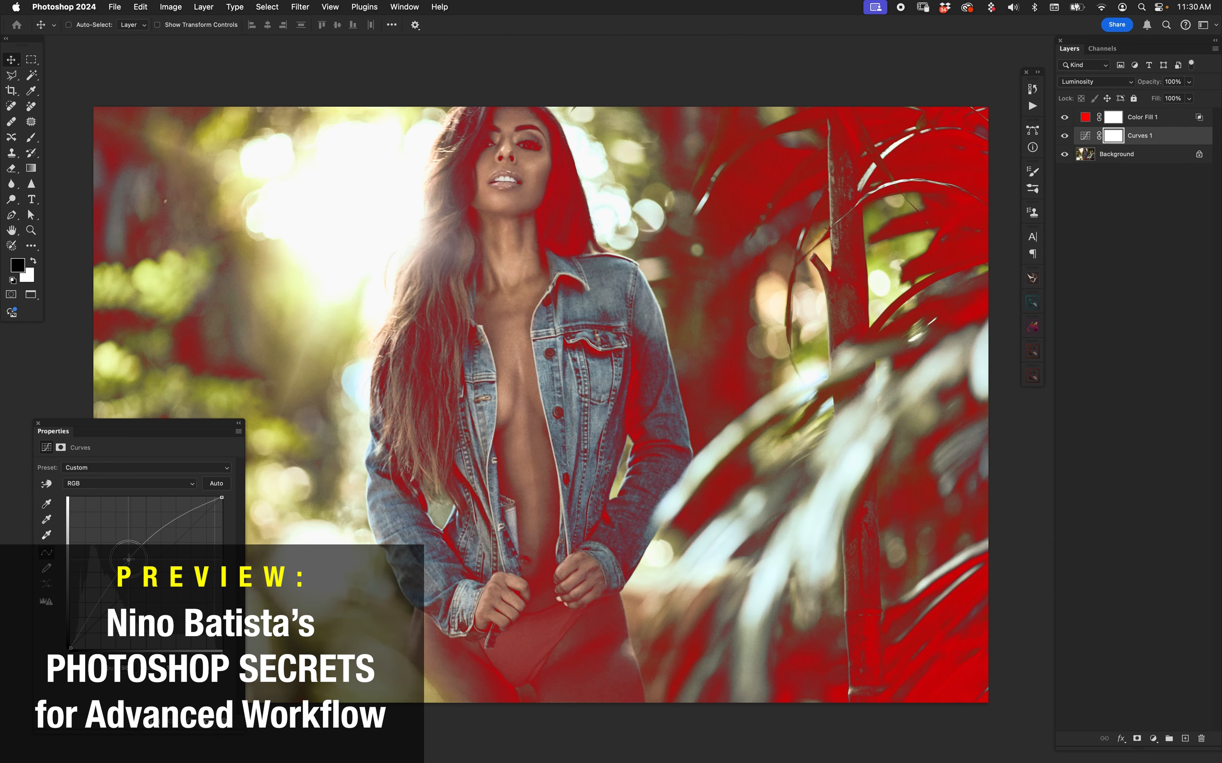
drag(134, 564, 157, 586)
mouse_move(133, 558)
mouse_down()
mouse_move(129, 537)
mouse_move(130, 555)
mouse_up()
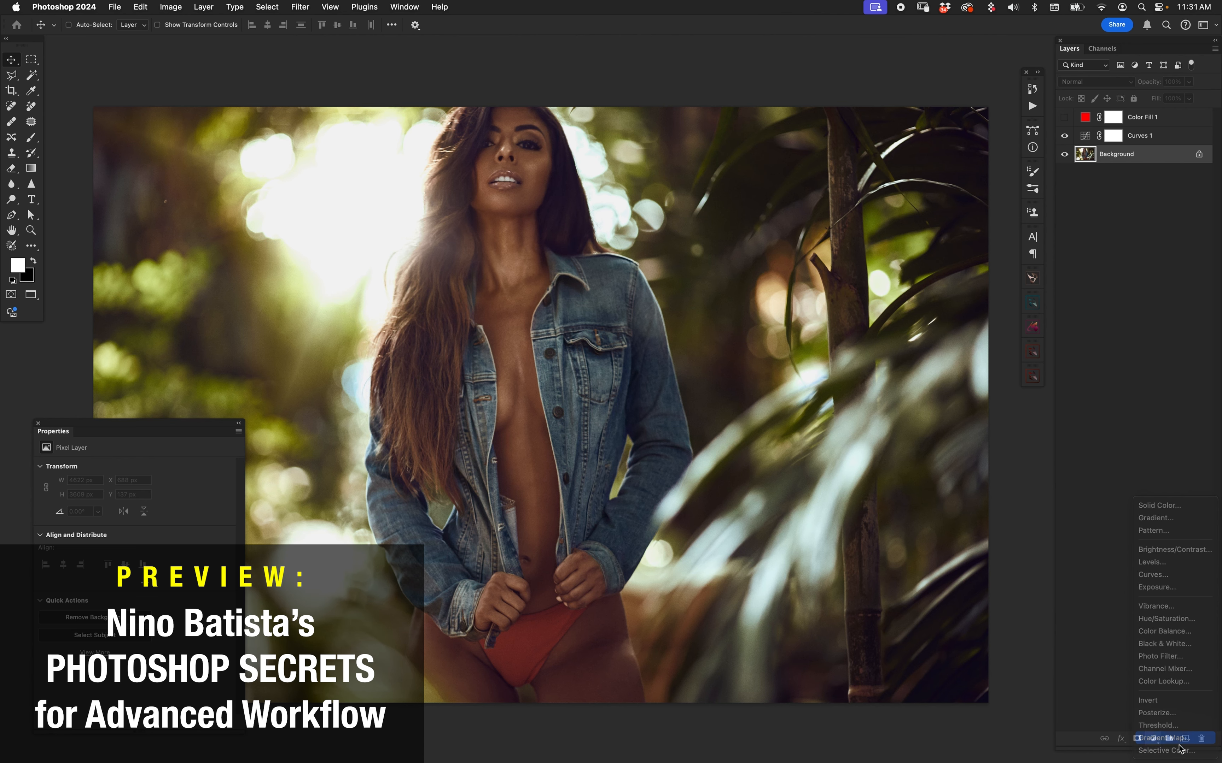
Add a Gradient Map above the Background and move its gradient's black stop inward to around the middle.
click(1179, 744)
click(175, 471)
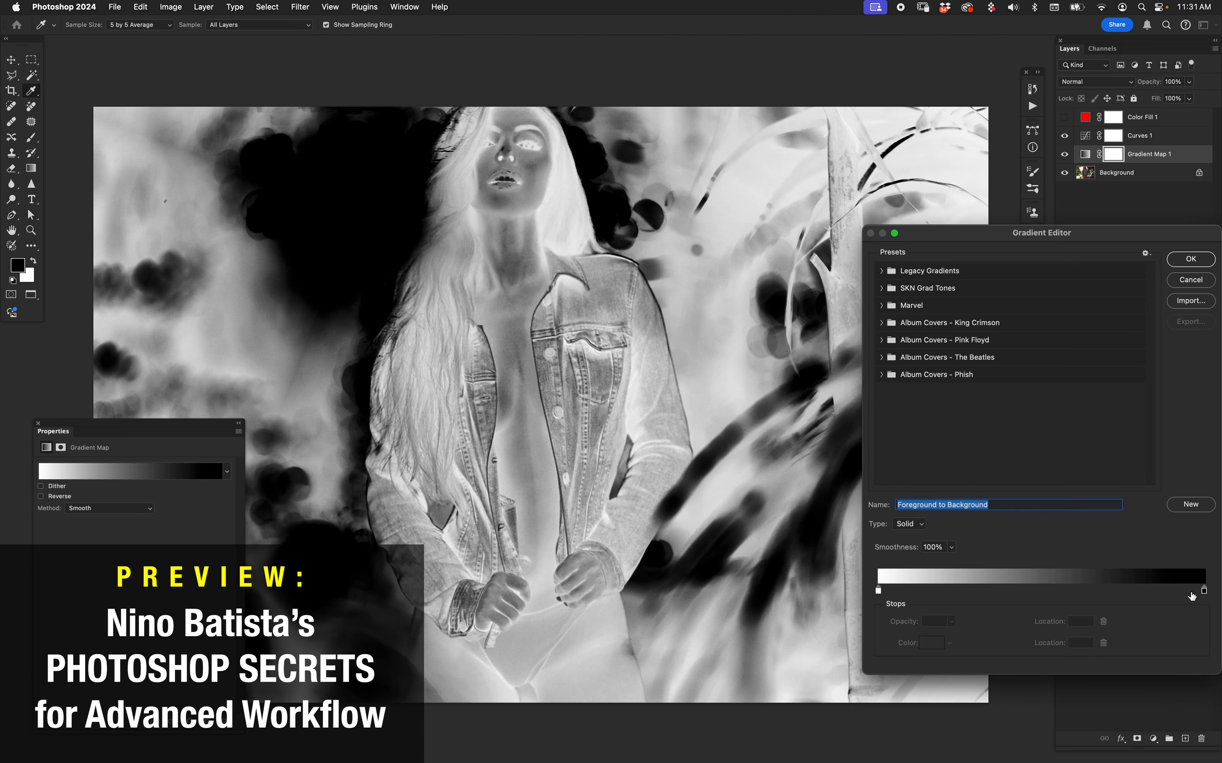
drag(1204, 591, 1031, 591)
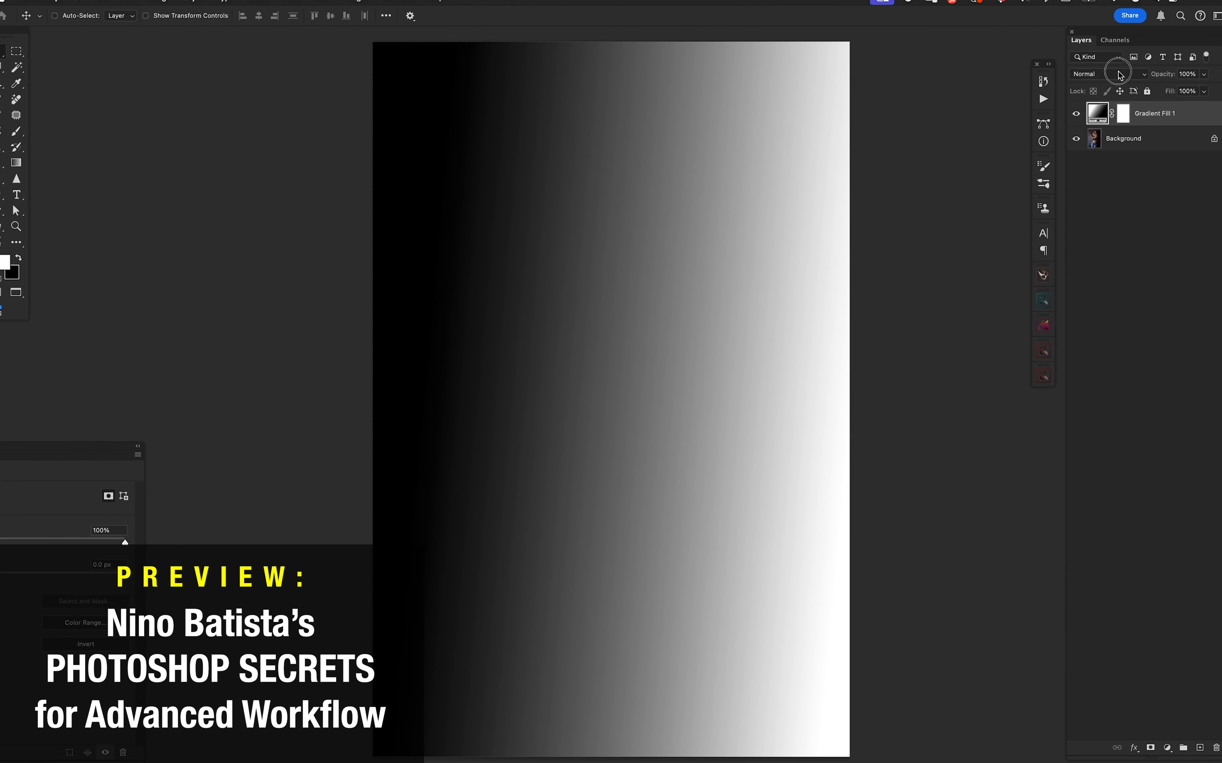
Set the blend mode of the Gradient Fill 1 layer to Soft Light.
click(1095, 81)
click(1105, 272)
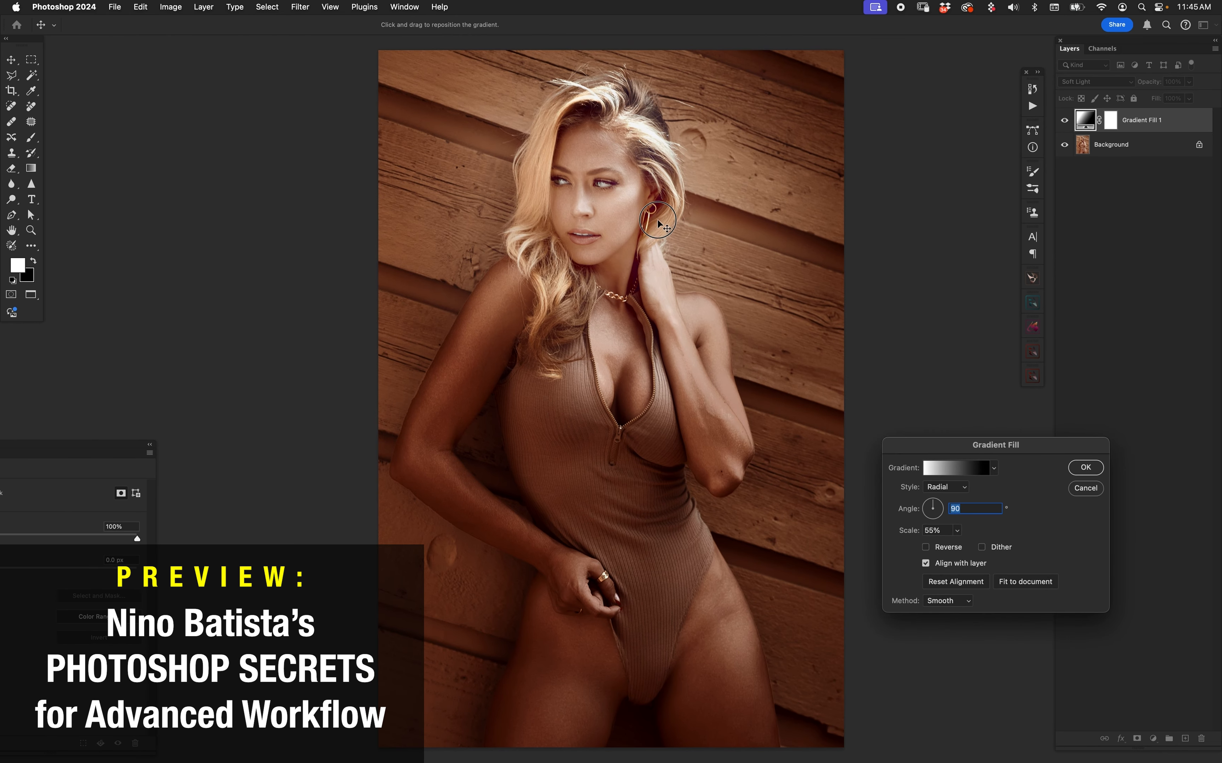
Shift the radial gradient fill slightly toward the blonde woman's face.
drag(657, 223, 633, 218)
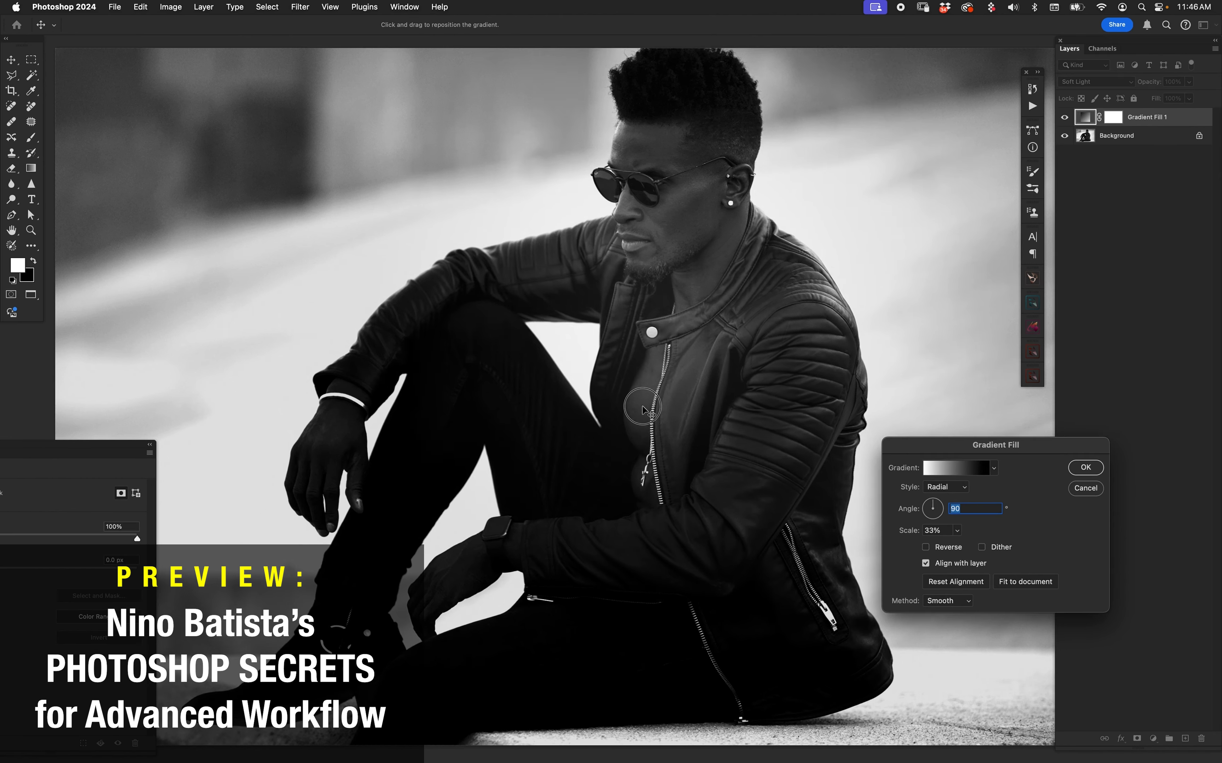
Move the radial gradient fill up to the man's face, set the layer's opacity to 20%, and compare before and after.
drag(642, 407, 695, 240)
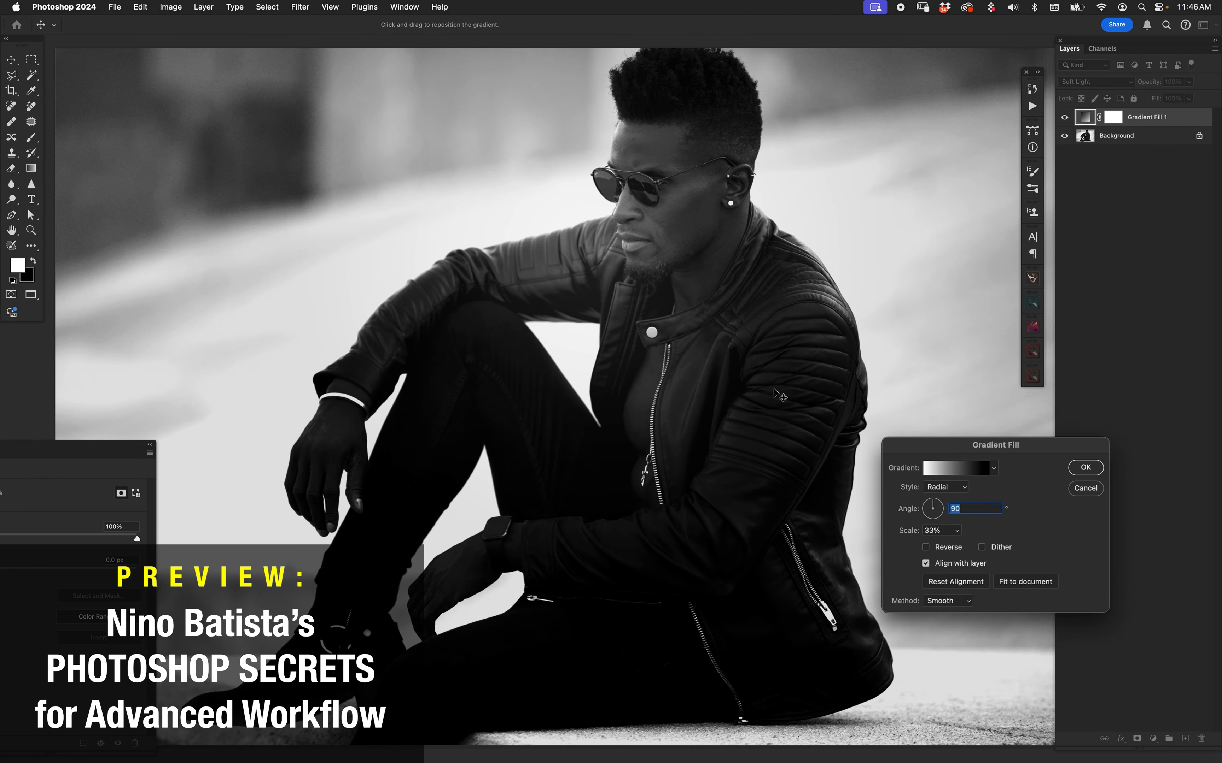
click(1084, 469)
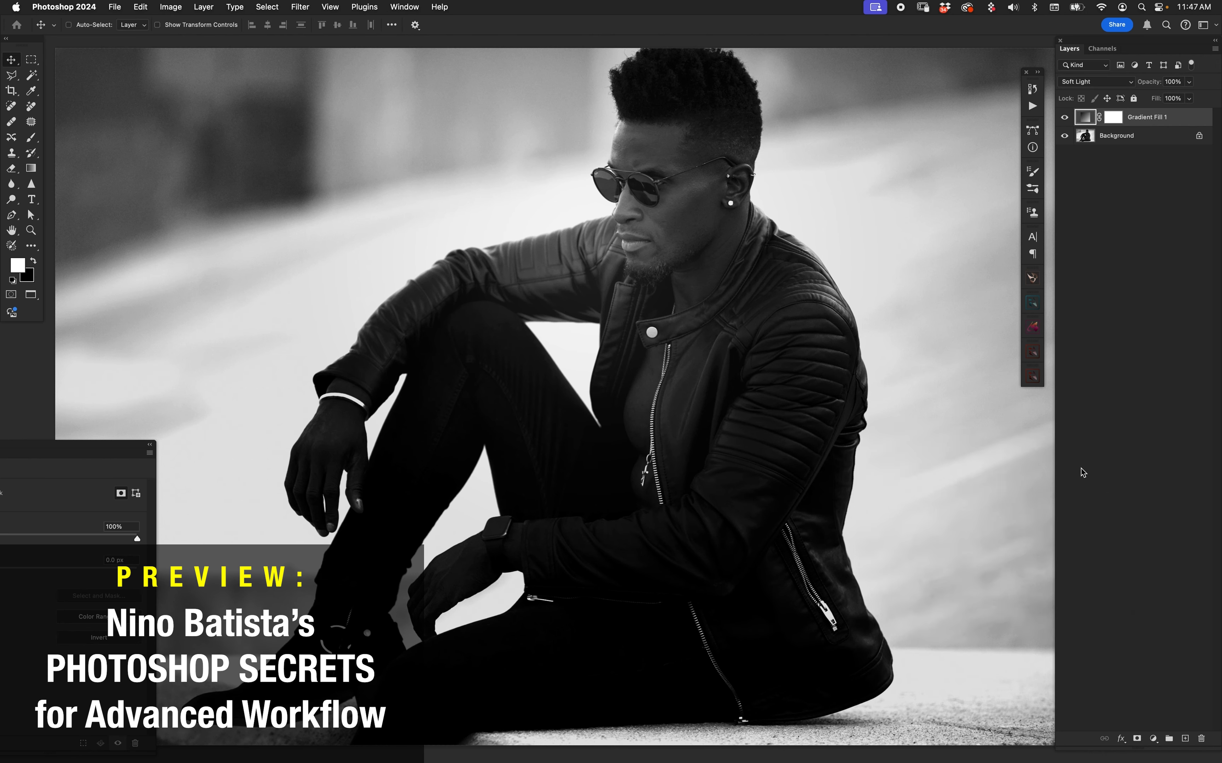
key(2)
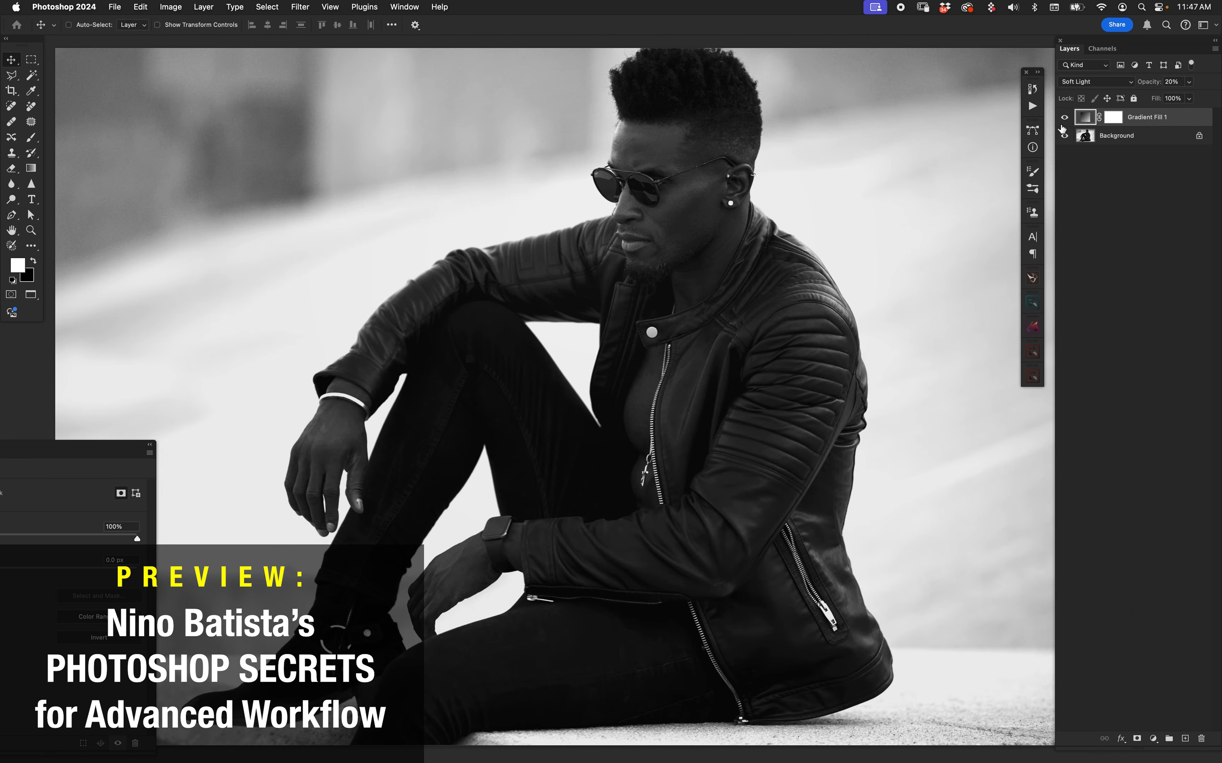
click(1064, 117)
click(1065, 120)
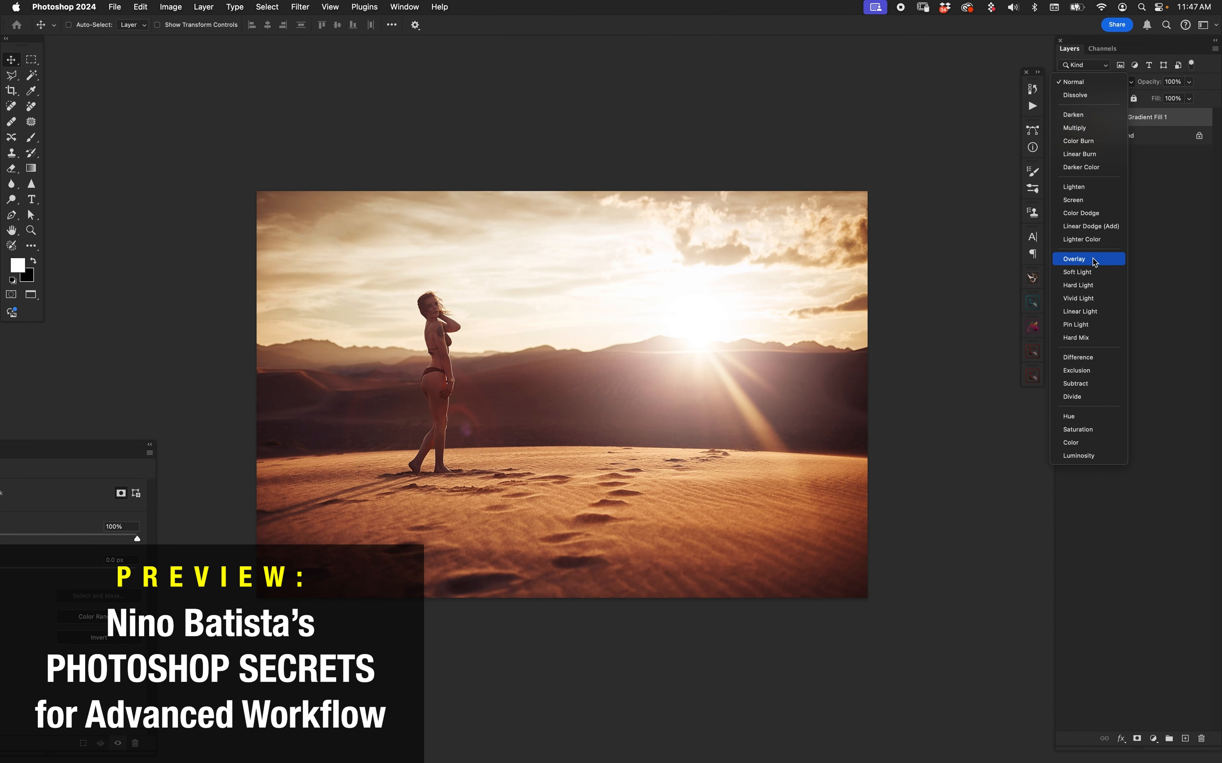
Set the desert photo's Gradient Fill 1 layer to Overlay and adjust its gradient fill settings.
click(1129, 252)
double_click(1085, 119)
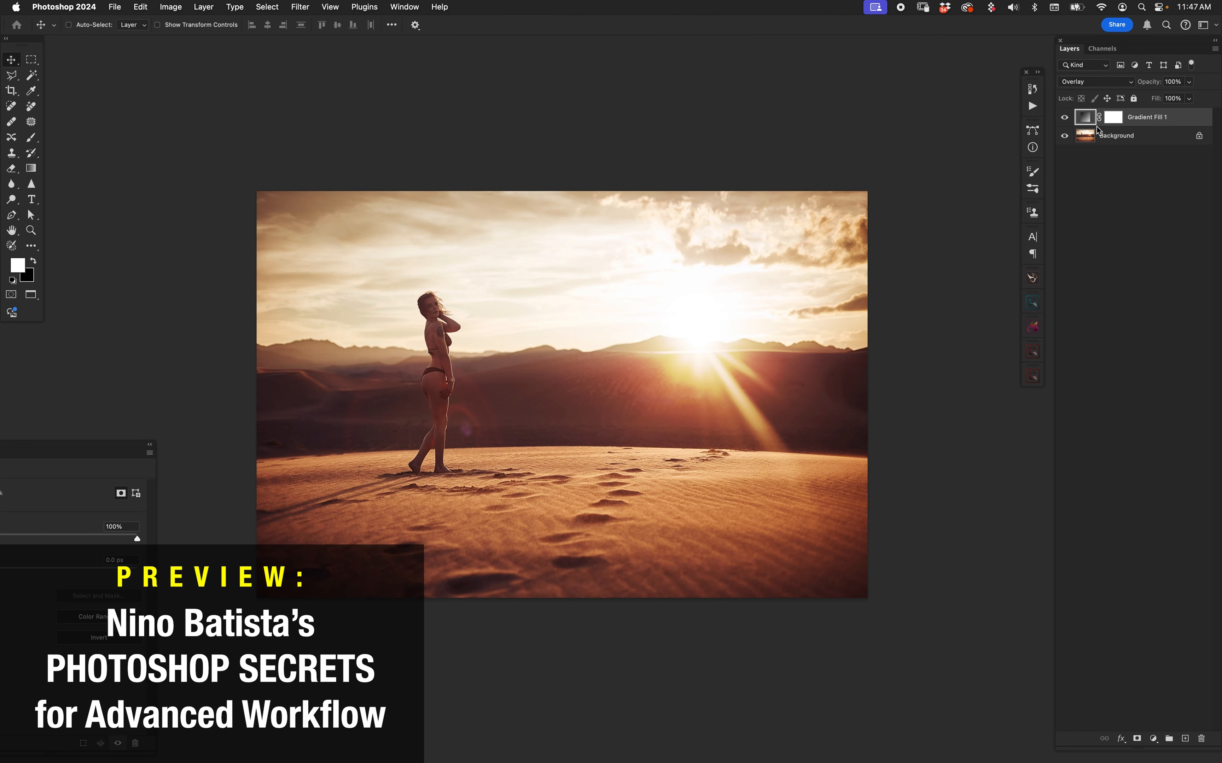
key(shift+Up)
key(shift+Up)
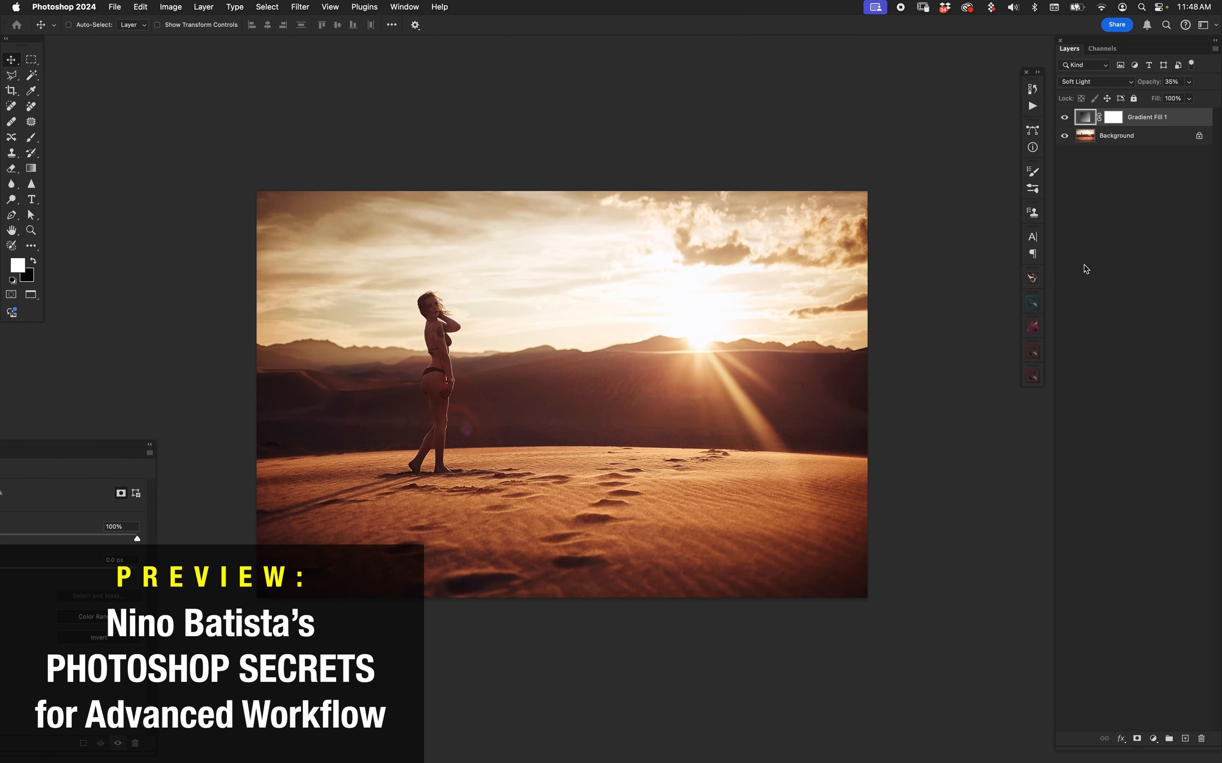
Reposition the radial gradient fill from the sun onto the woman standing on the dune.
double_click(1086, 119)
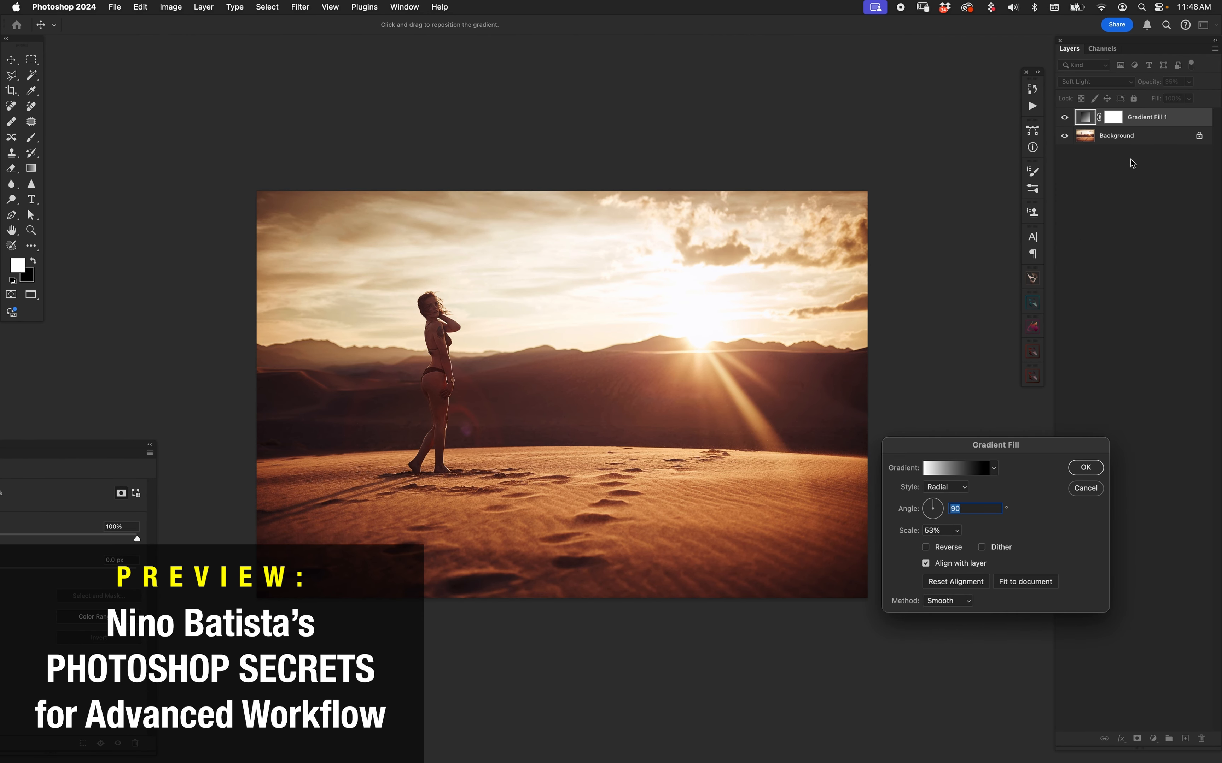
drag(697, 354, 439, 392)
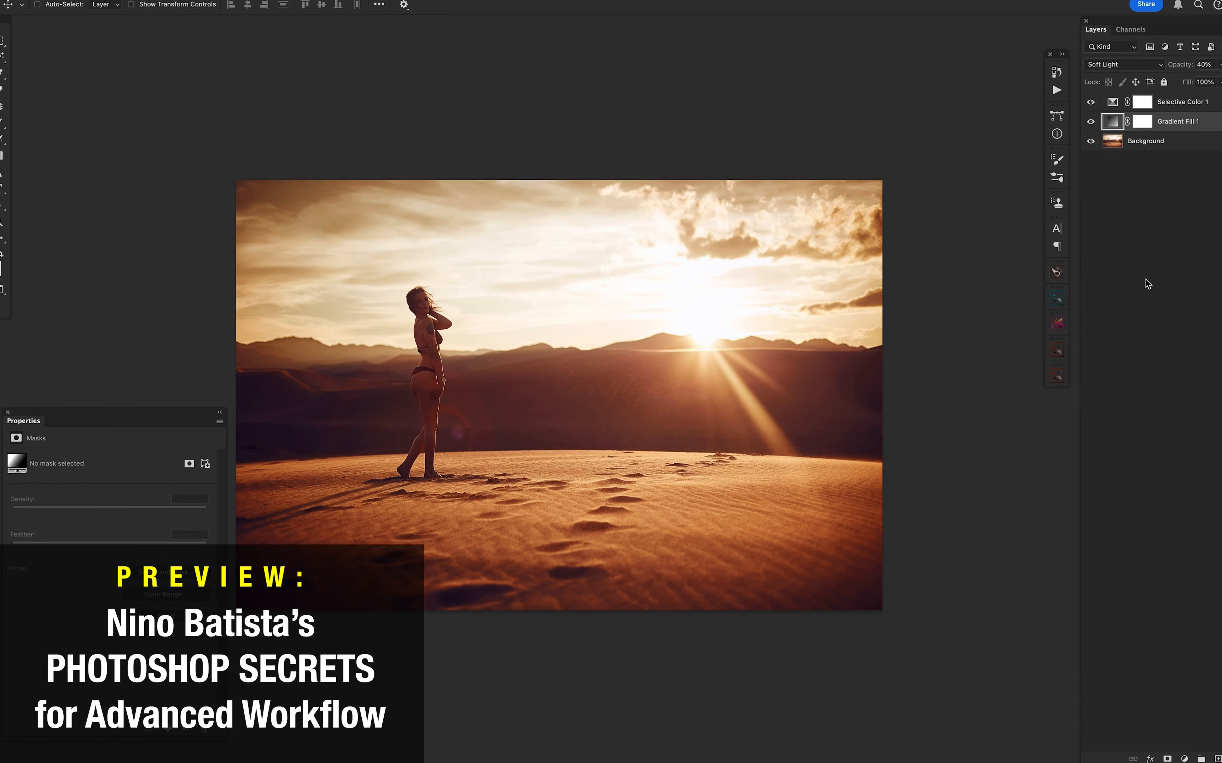